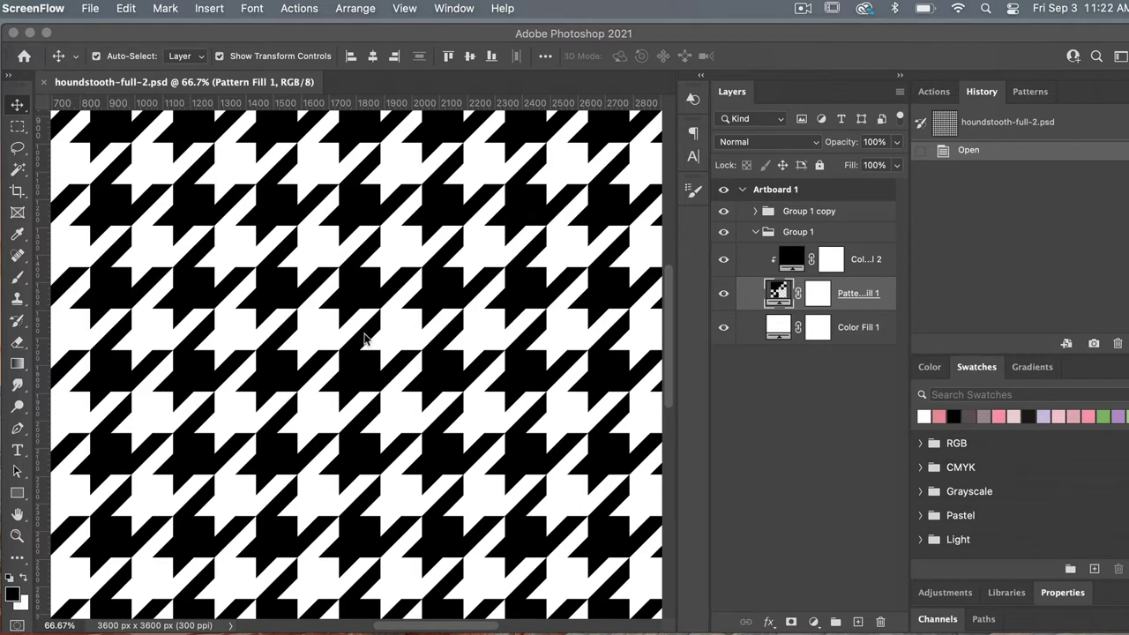
Create a 600 x 600 pixel document at 300 pixels/inch in RGB Color with transparent background contents
left_click(521, 282)
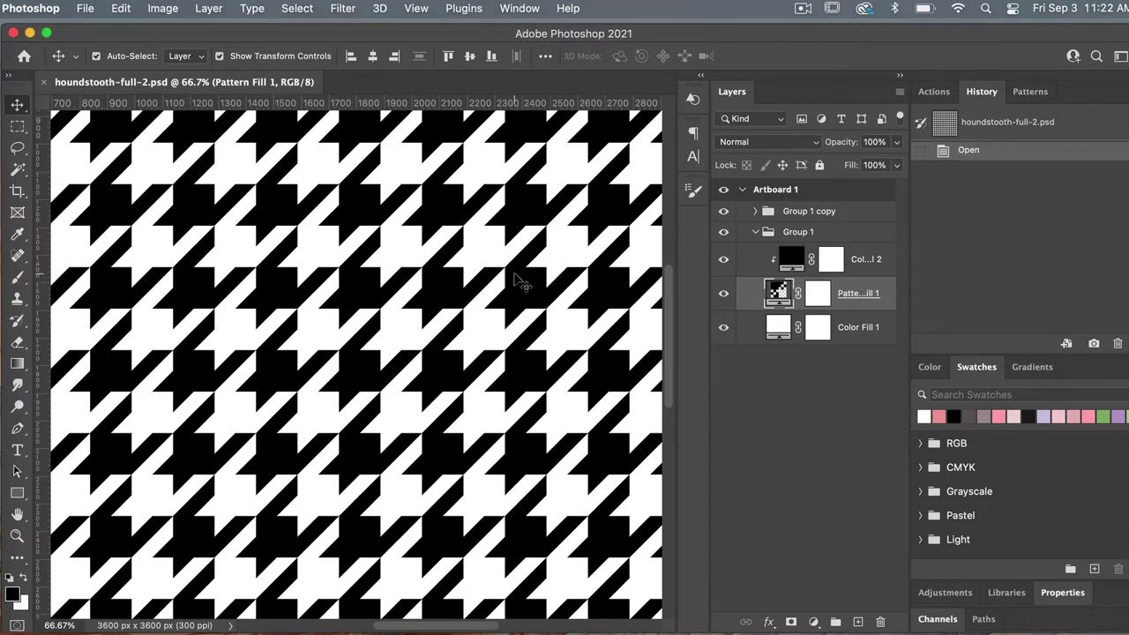
left_click(88, 8)
left_click(96, 31)
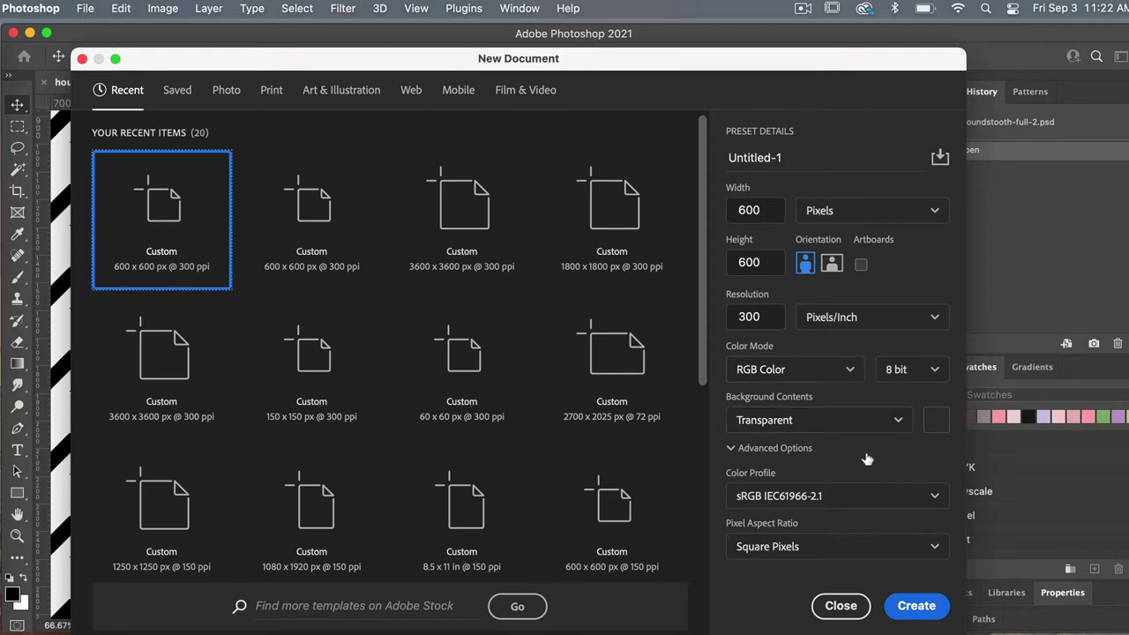
left_click(922, 612)
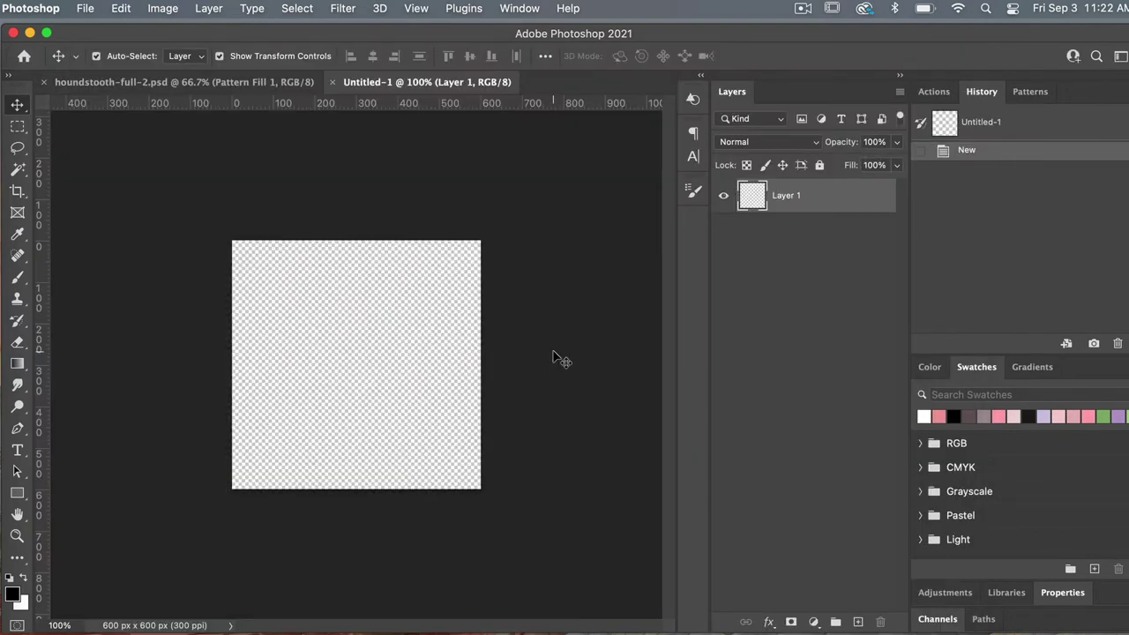
Add a guide layout with 2 columns and 2 rows to divide the canvas into quarters
left_click(416, 9)
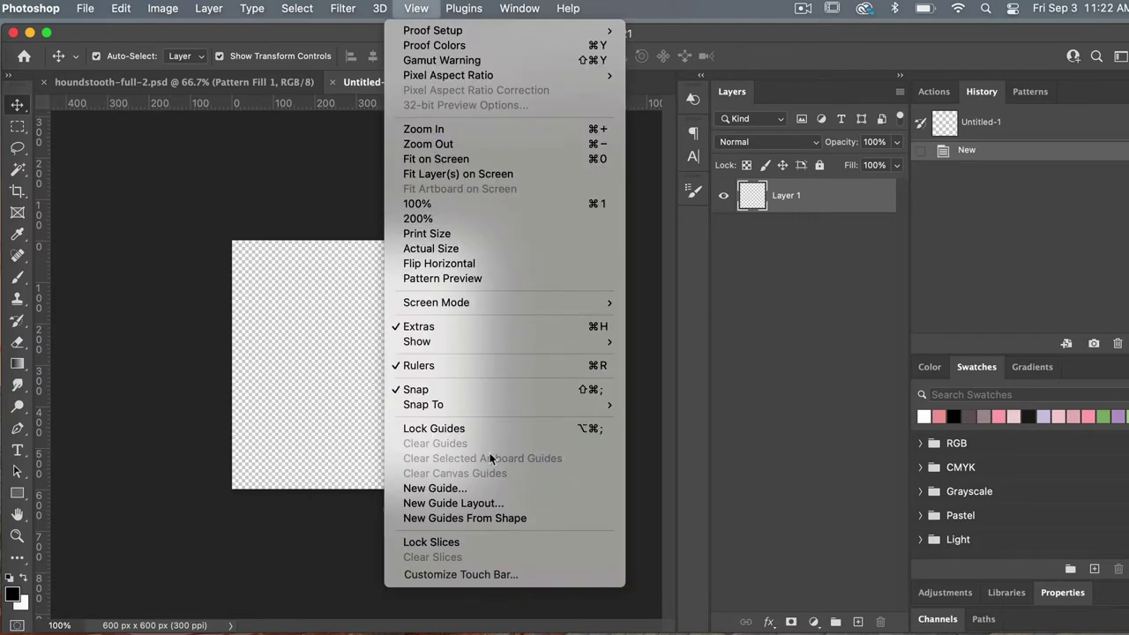
left_click(459, 502)
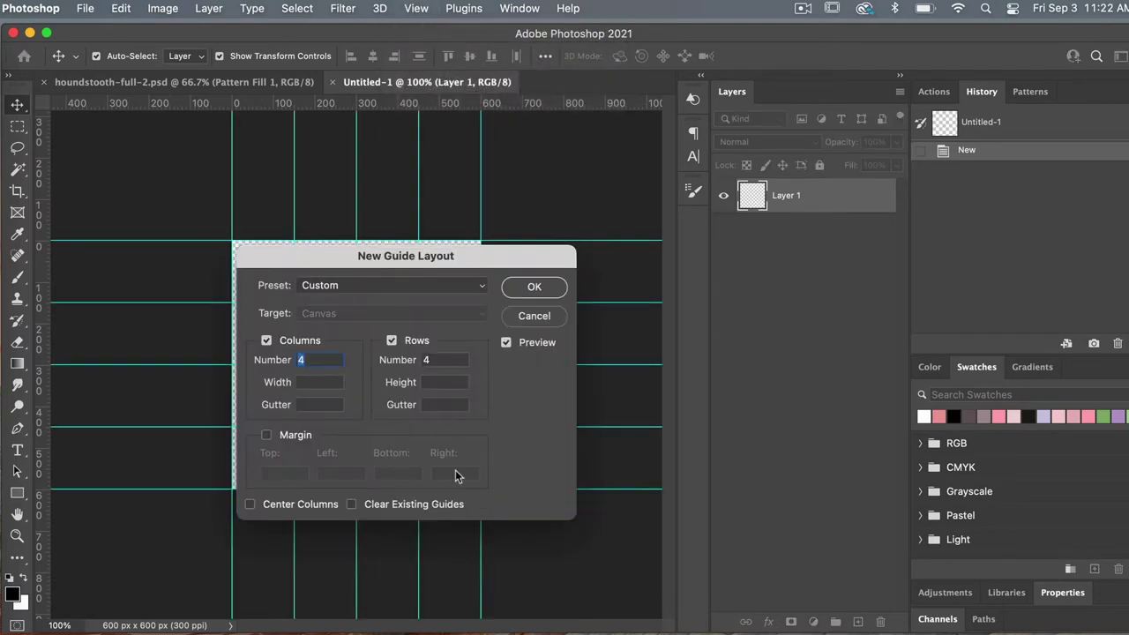
type("2")
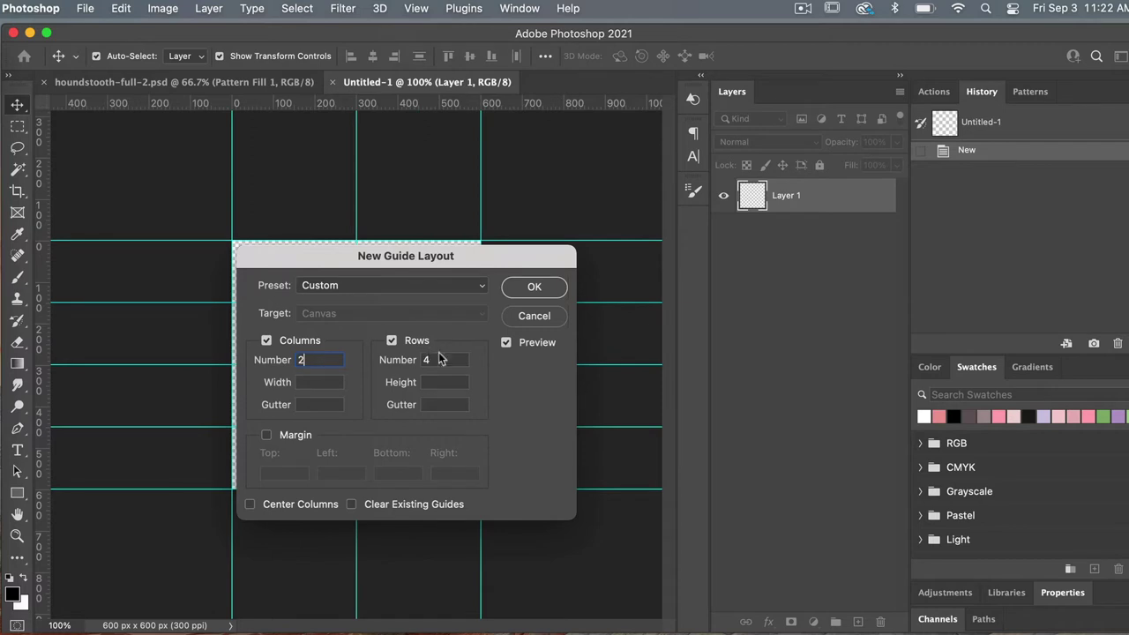
type("2")
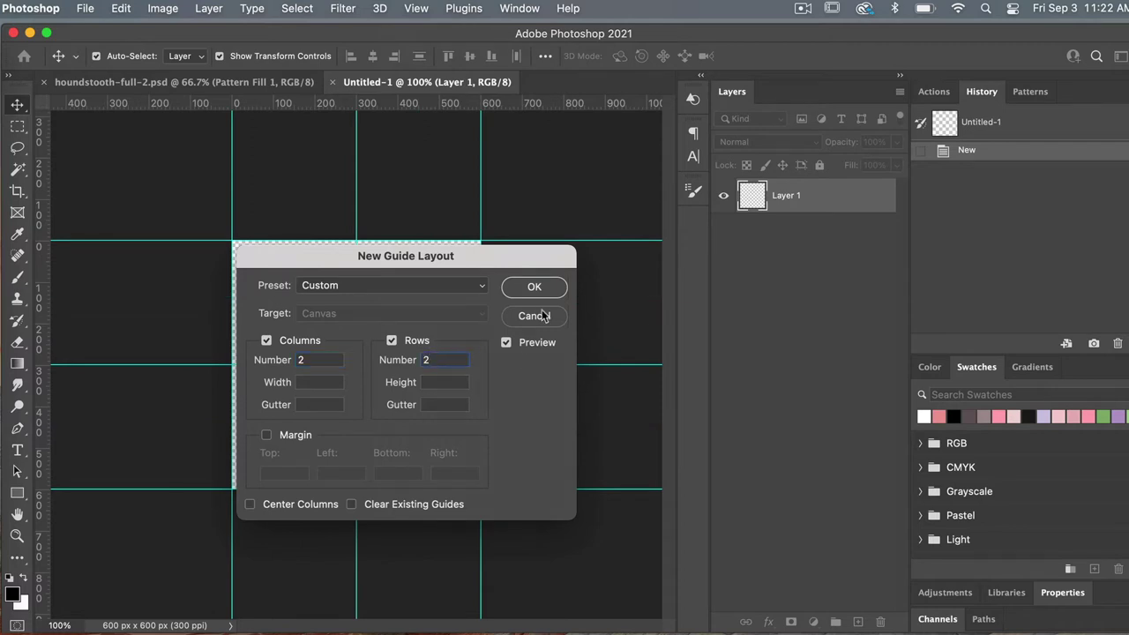
left_click(558, 291)
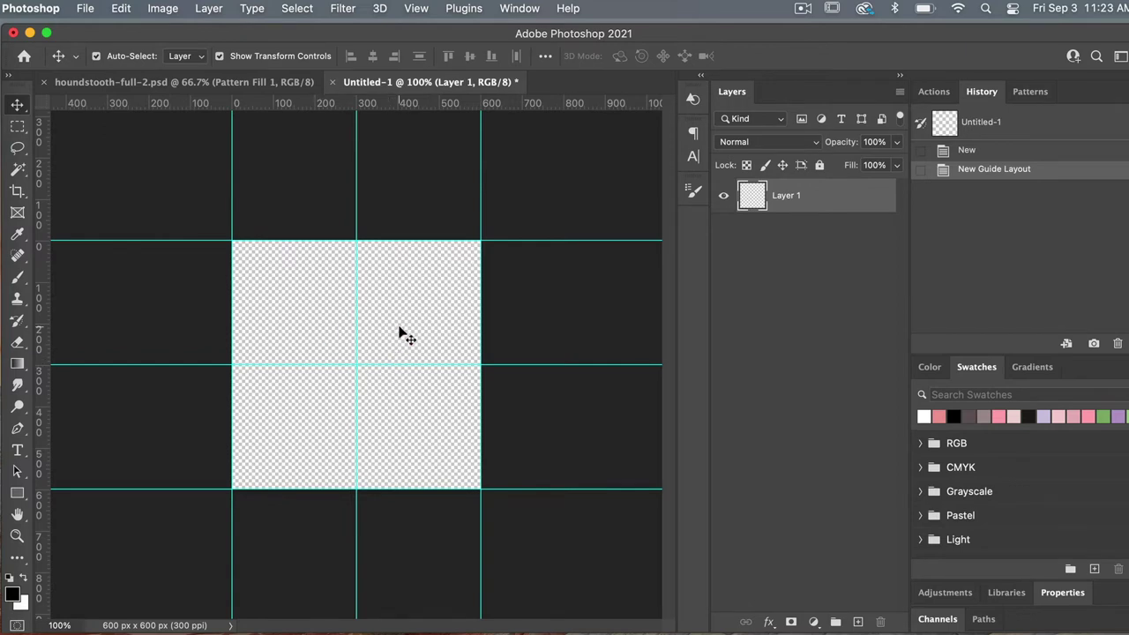
Fill the upper-left quarter of the canvas with black using a rectangular marquee selection, and deselect it
left_click(18, 129)
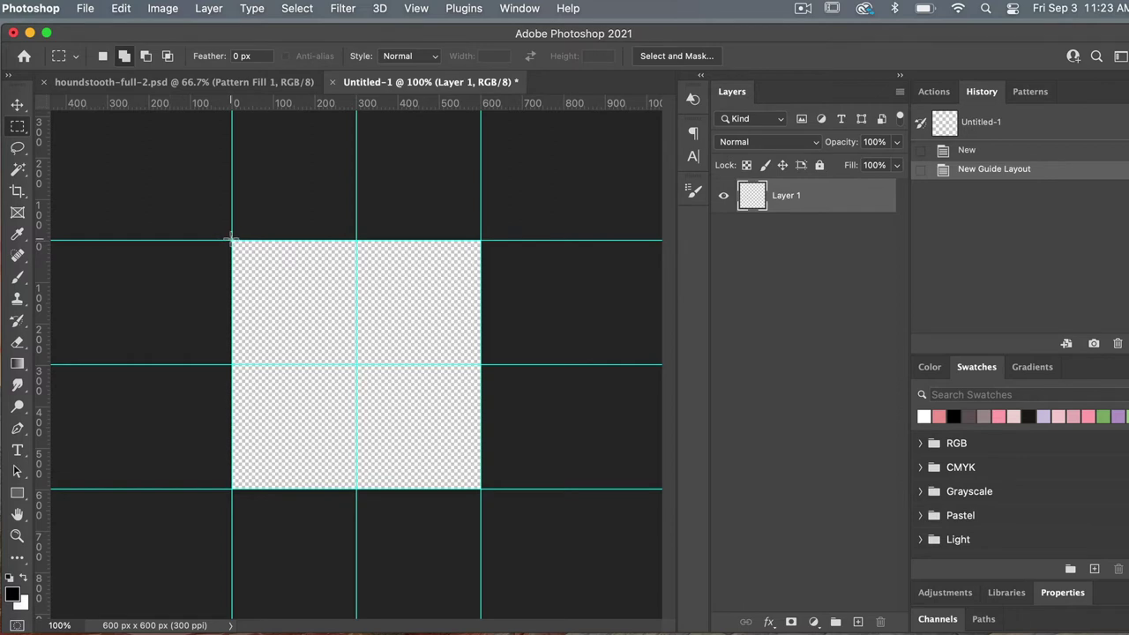
left_click_drag(232, 239, 355, 363)
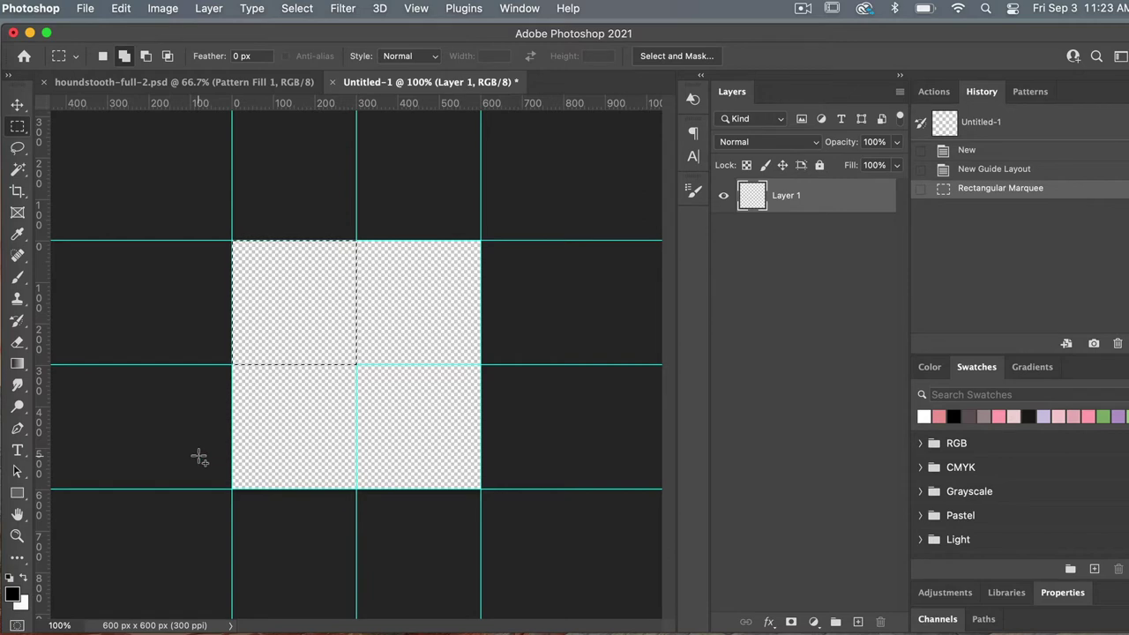
key("alt+BackSpace")
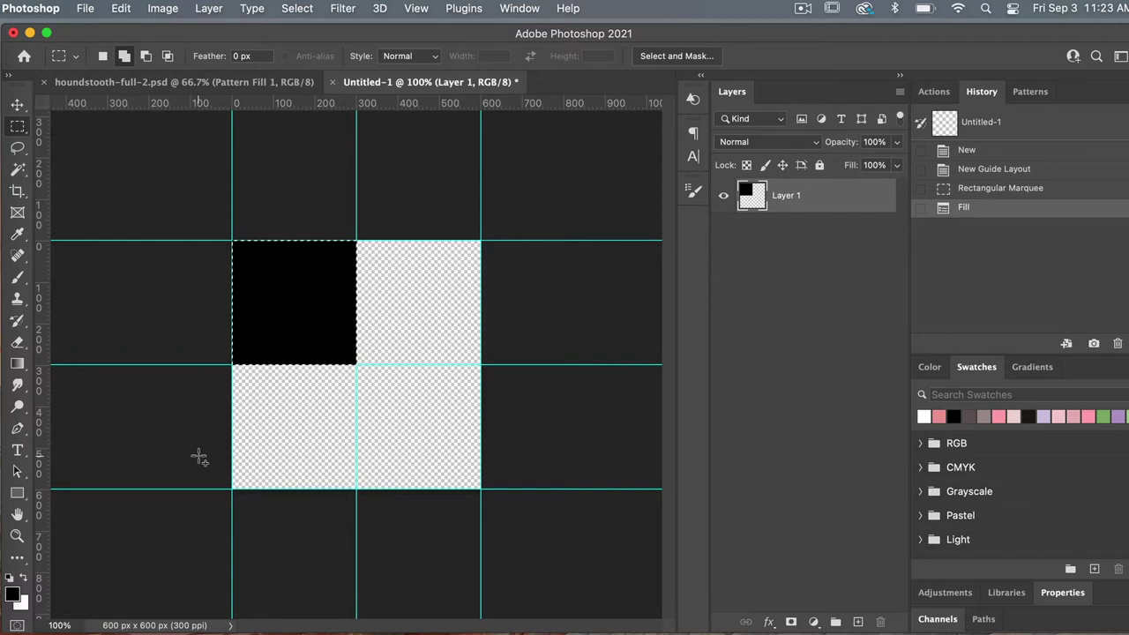
key("super+d")
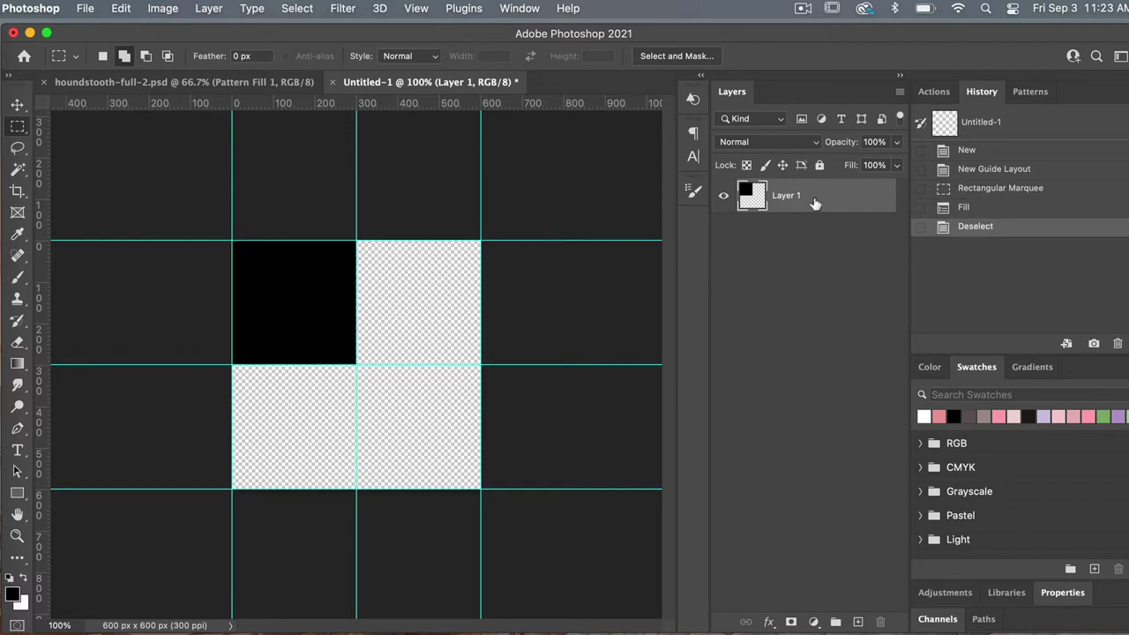
Duplicate Layer 1 and move the copied black square into the upper-right quarter of the canvas
right_click(814, 203)
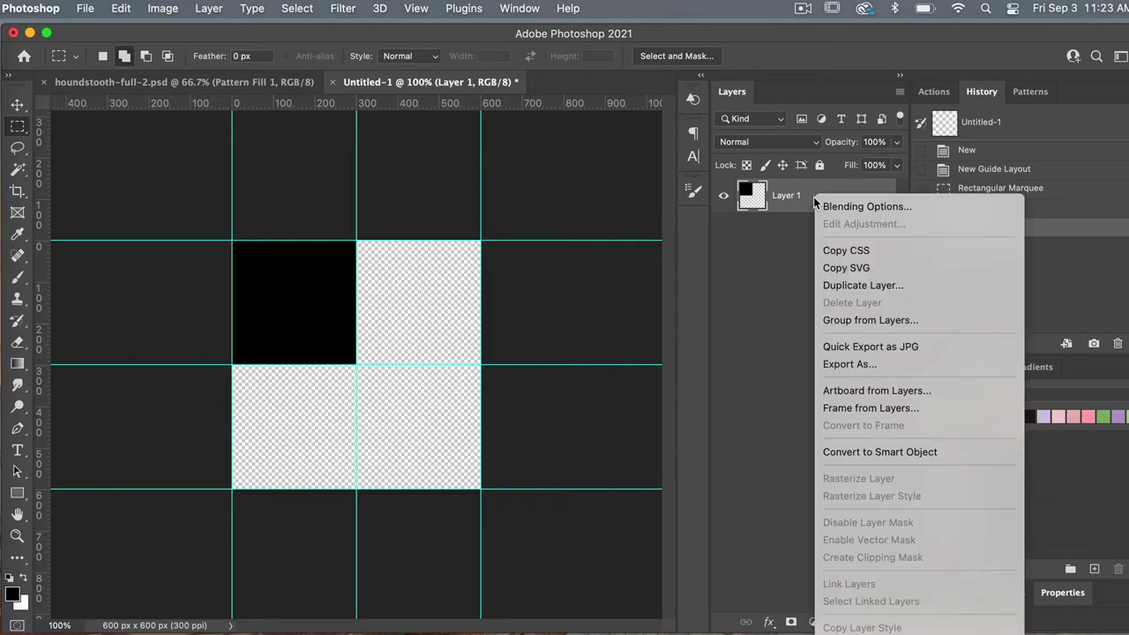
left_click(919, 286)
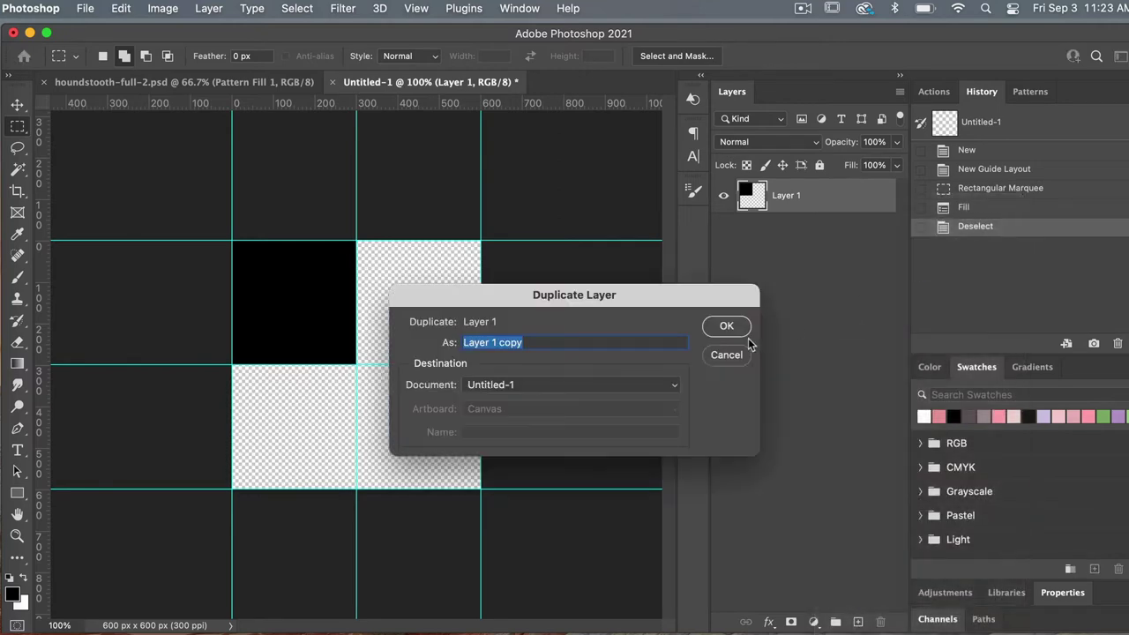
left_click(725, 329)
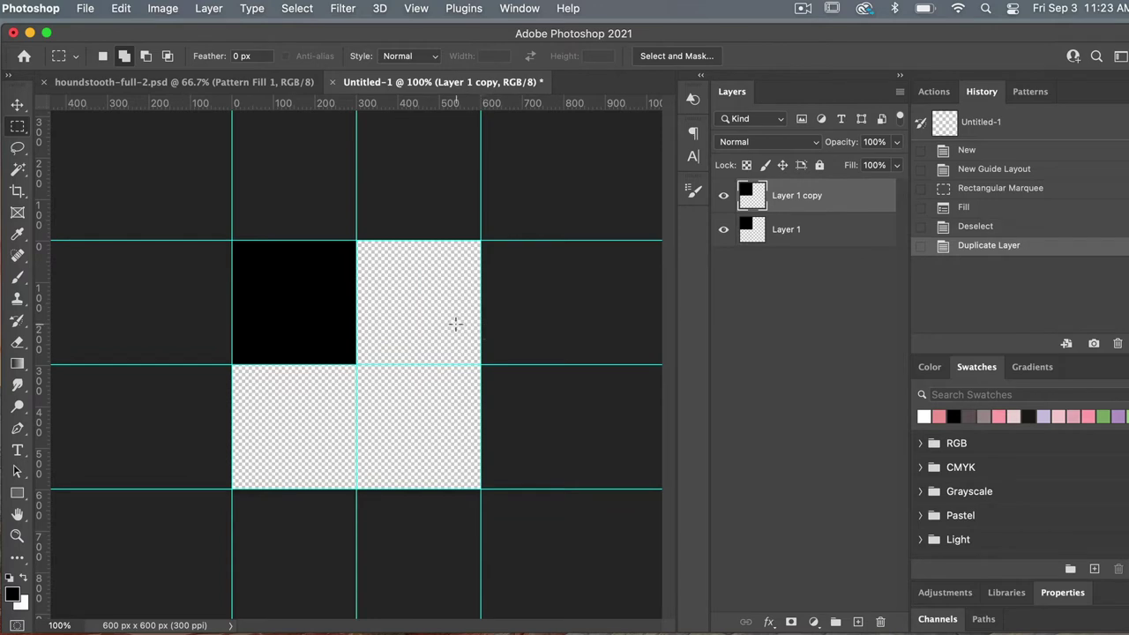
key("v")
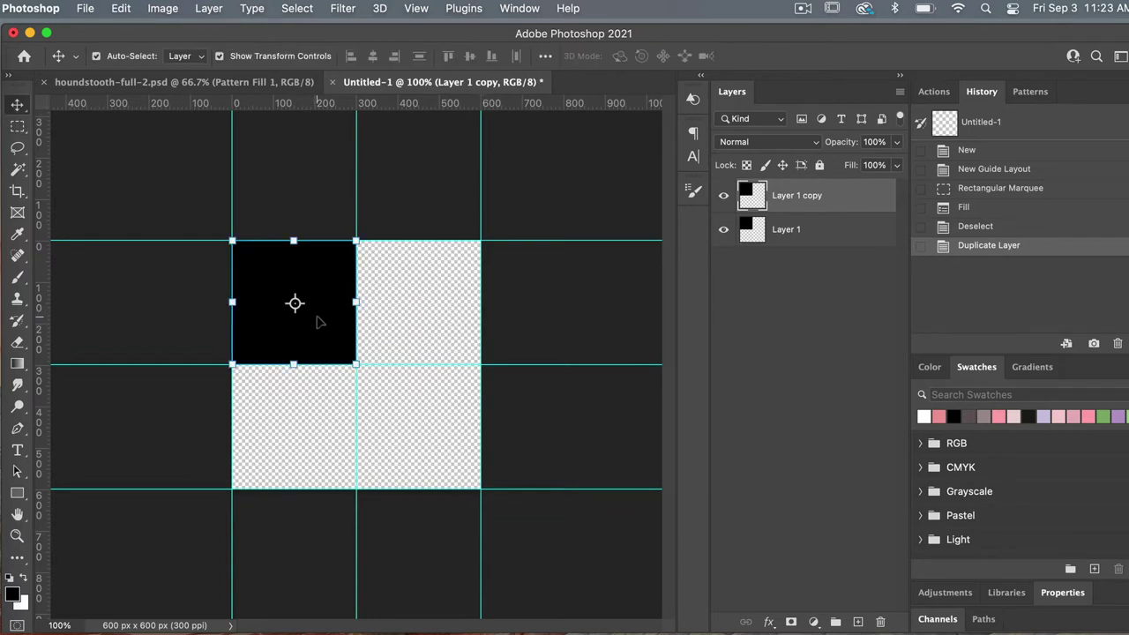
left_click_drag(335, 321, 458, 310)
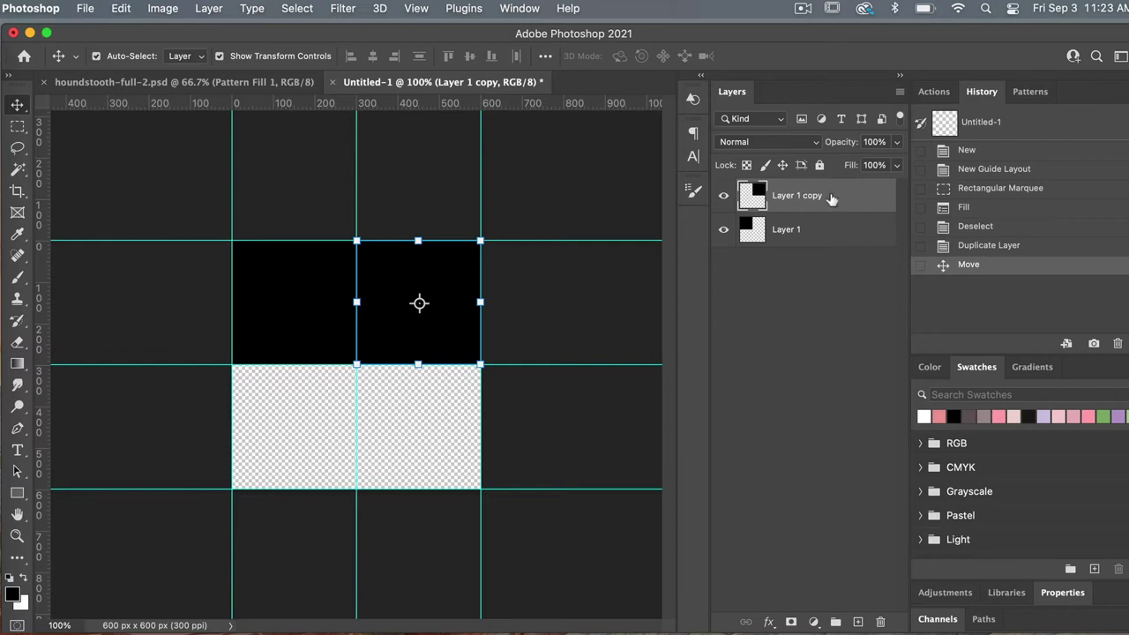
Convert Layer 1 copy to a smart object and place a duplicate of it in the lower-left quarter of the canvas
right_click(831, 197)
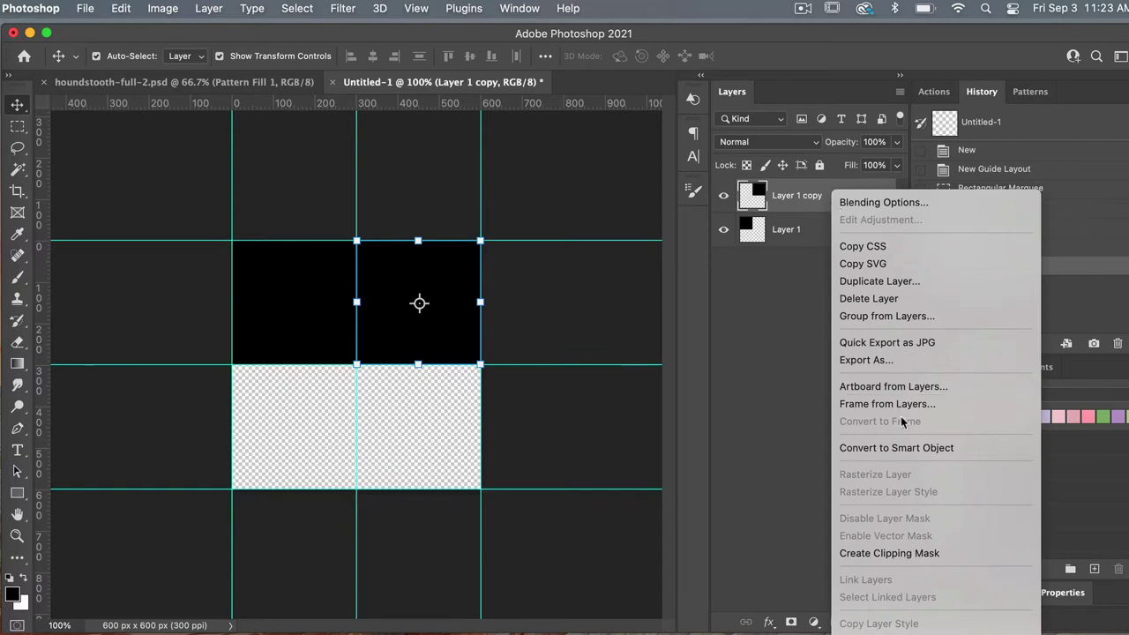
left_click(902, 448)
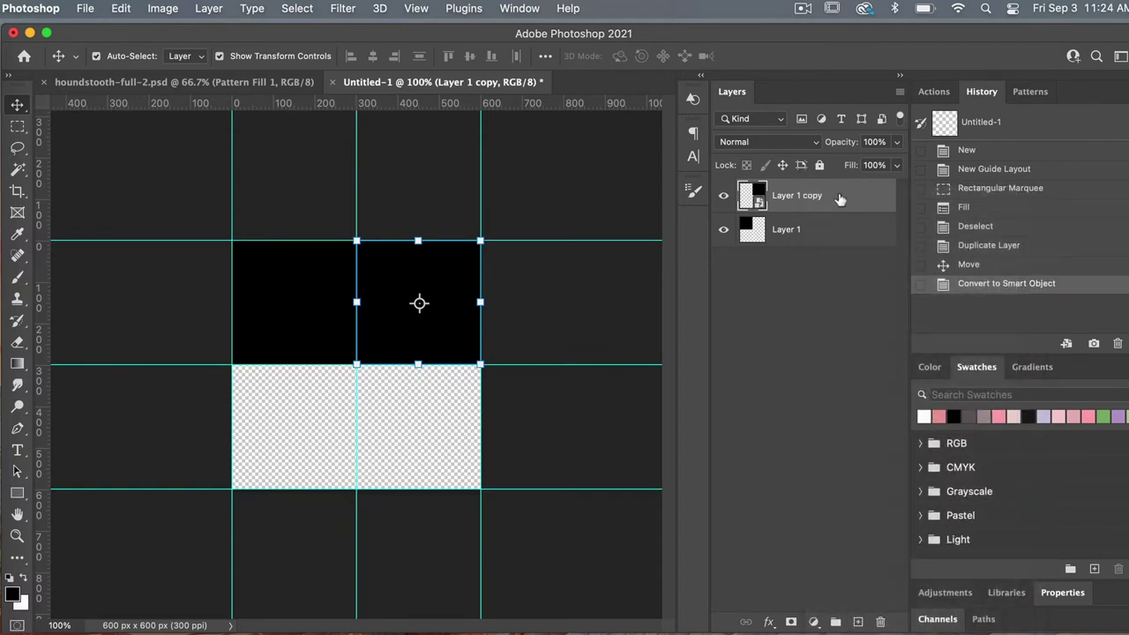
right_click(840, 199)
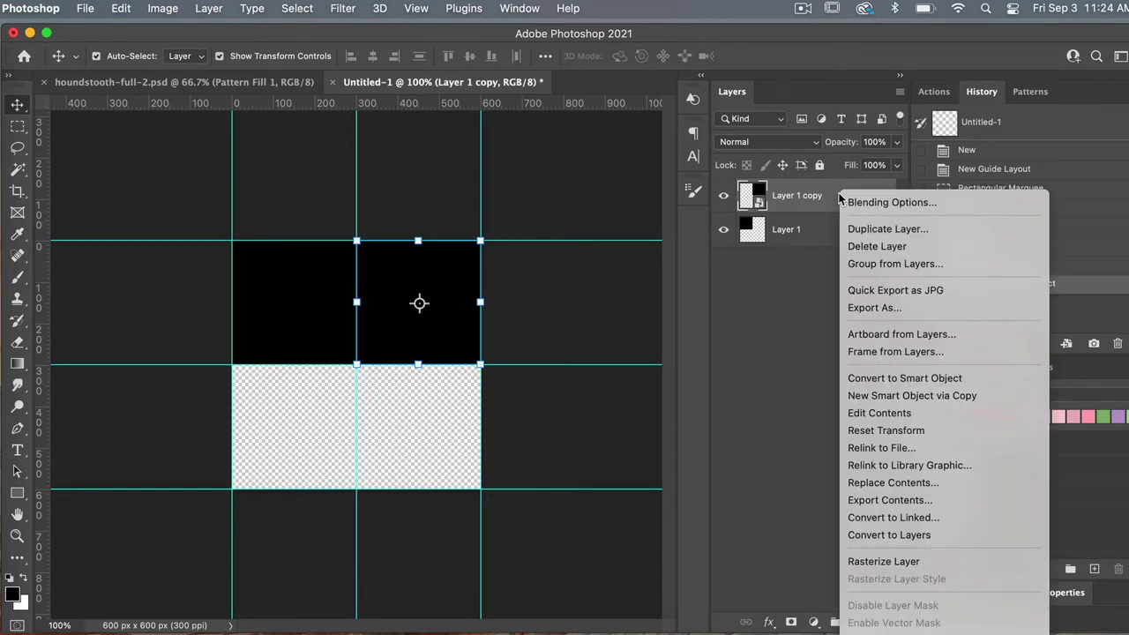
left_click(858, 225)
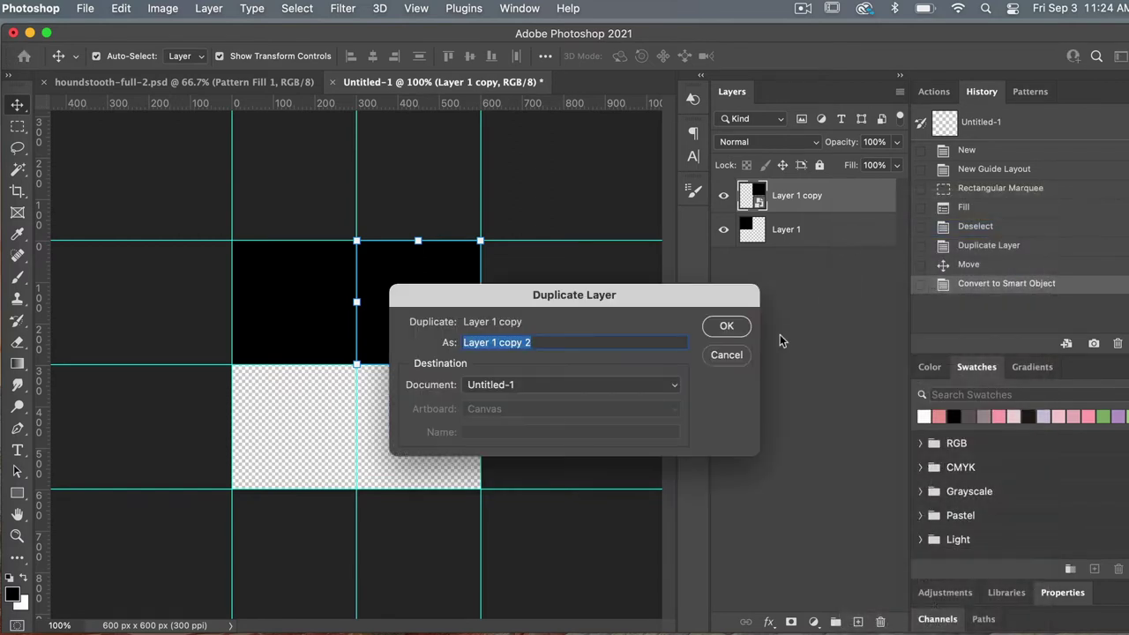
left_click(727, 326)
left_click_drag(452, 330, 329, 449)
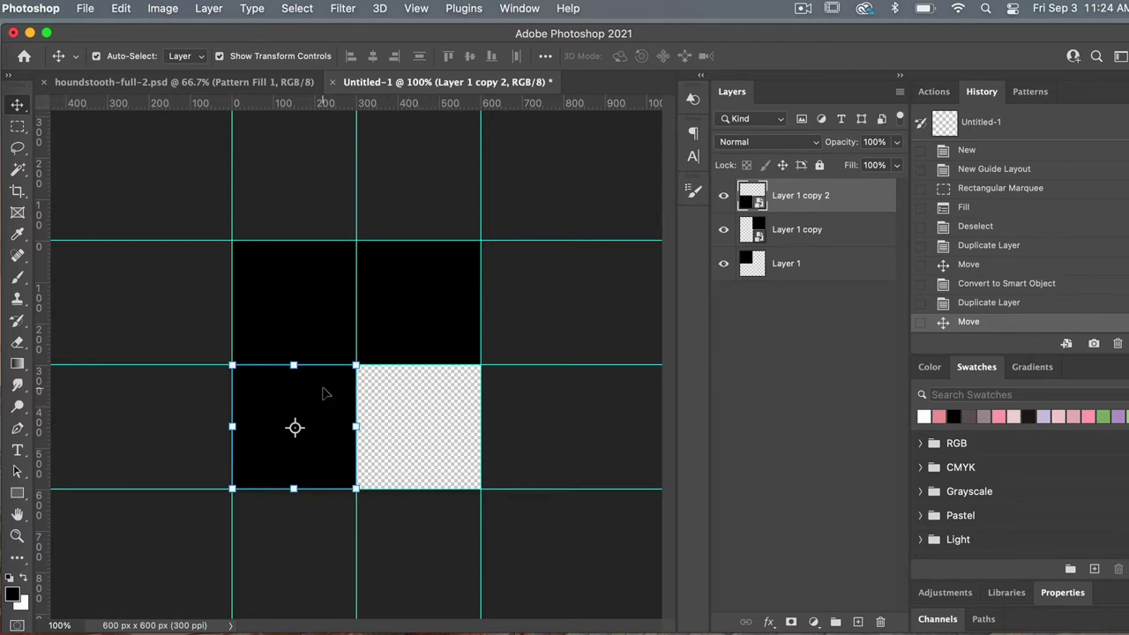
Rotate the lower-left smart object, Layer 1 copy 2, by 180°
left_click(121, 10)
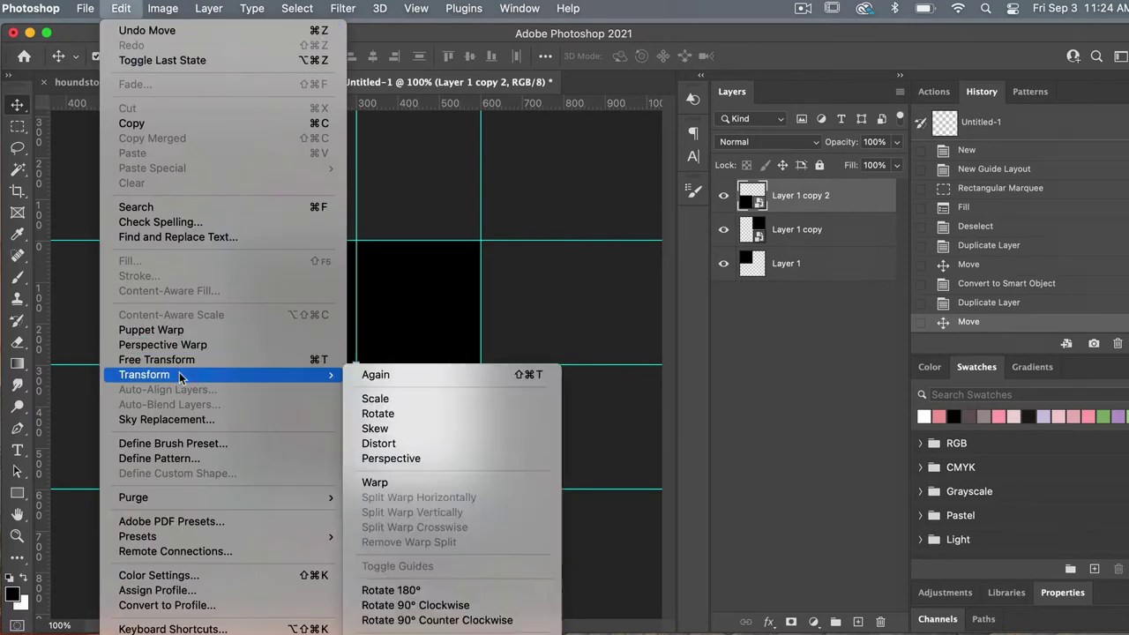
mouse_move(176, 377)
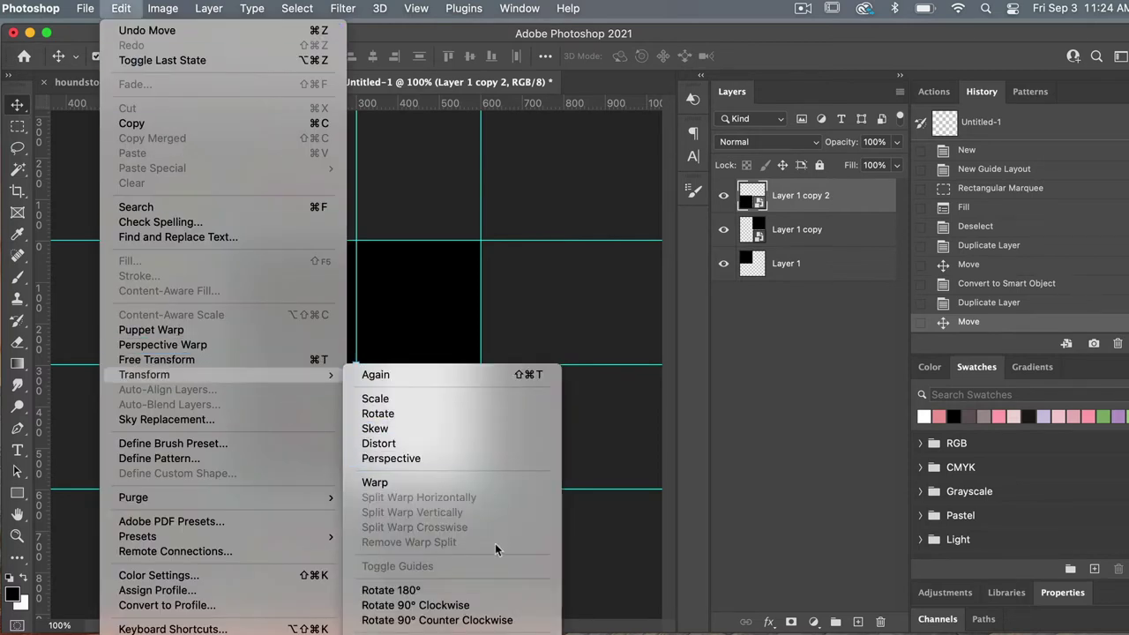
left_click(413, 593)
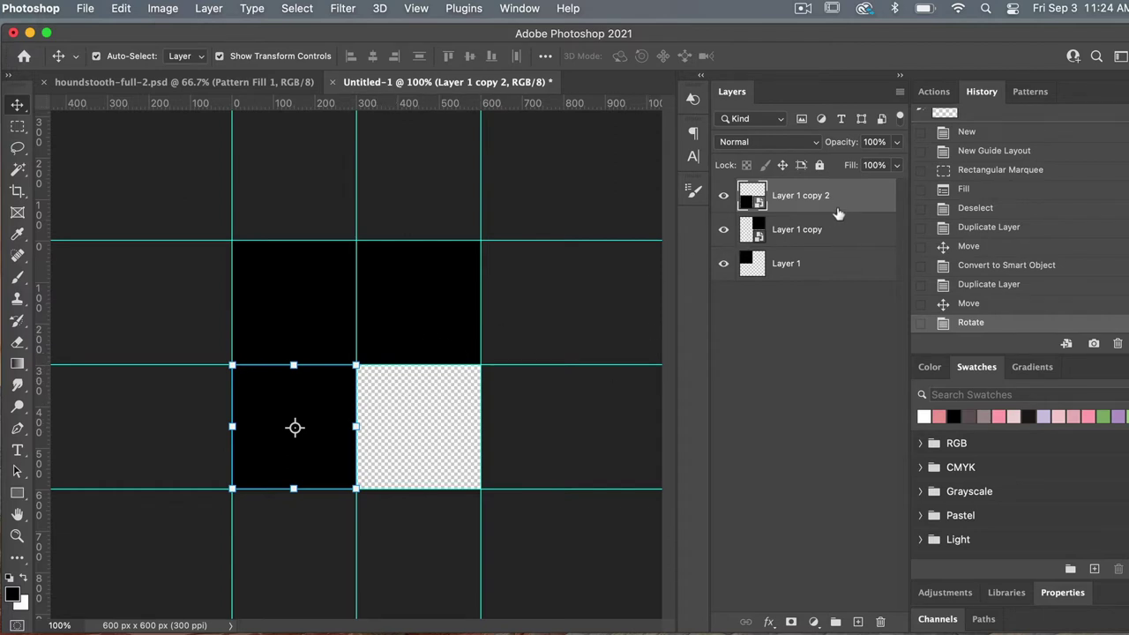
Open the contents of the Layer 1 copy smart object and clear its canvas guides
left_click(841, 236)
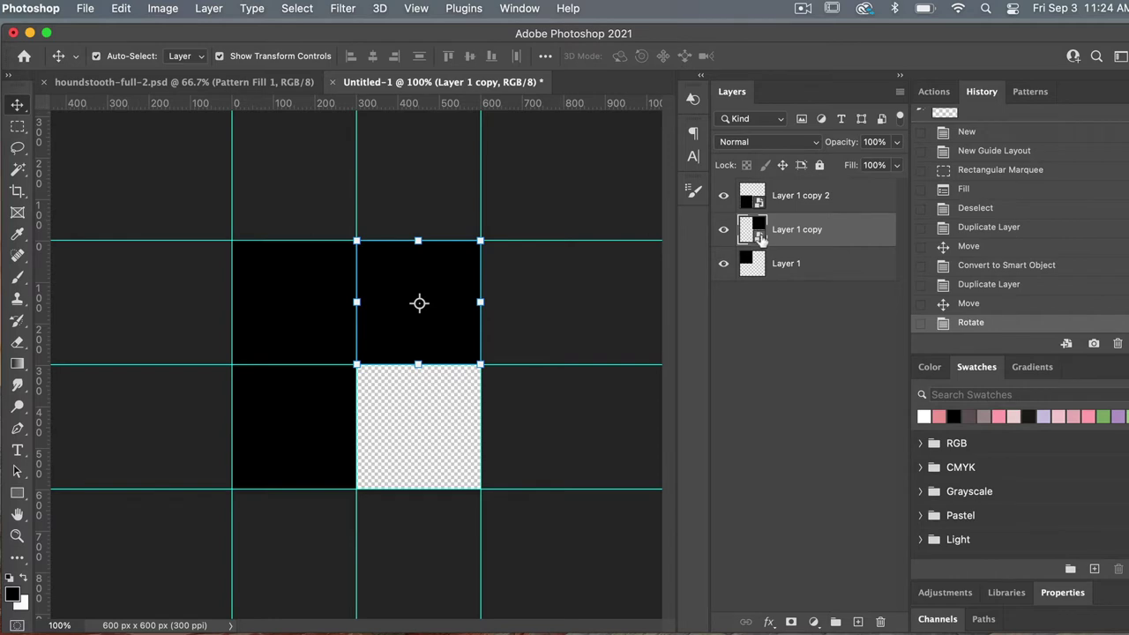
double_click(759, 238)
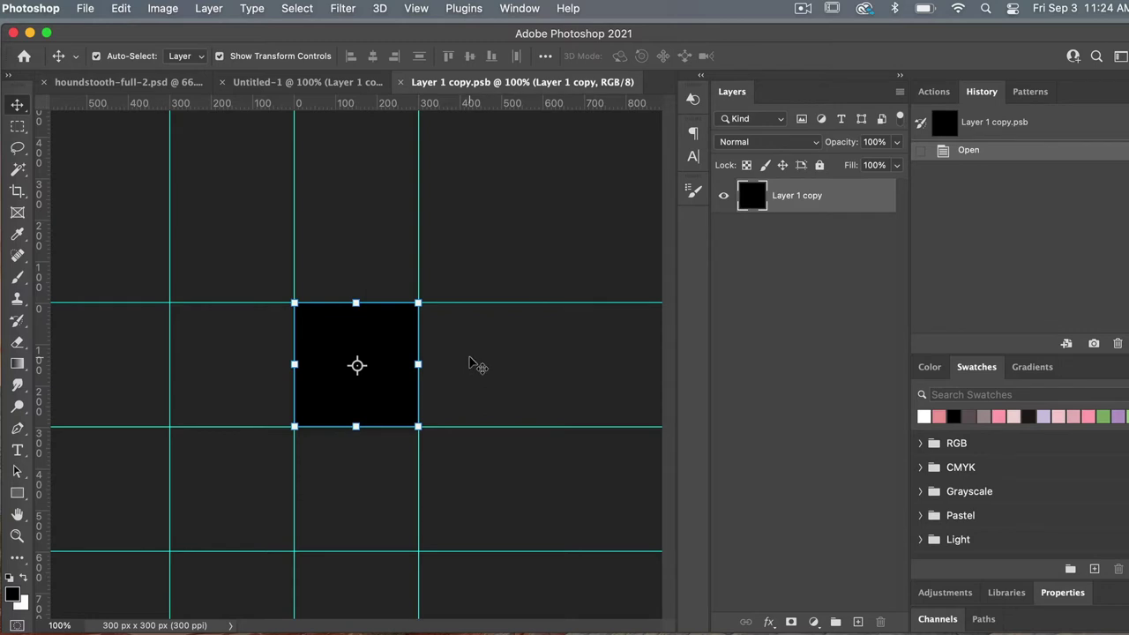
left_click(420, 10)
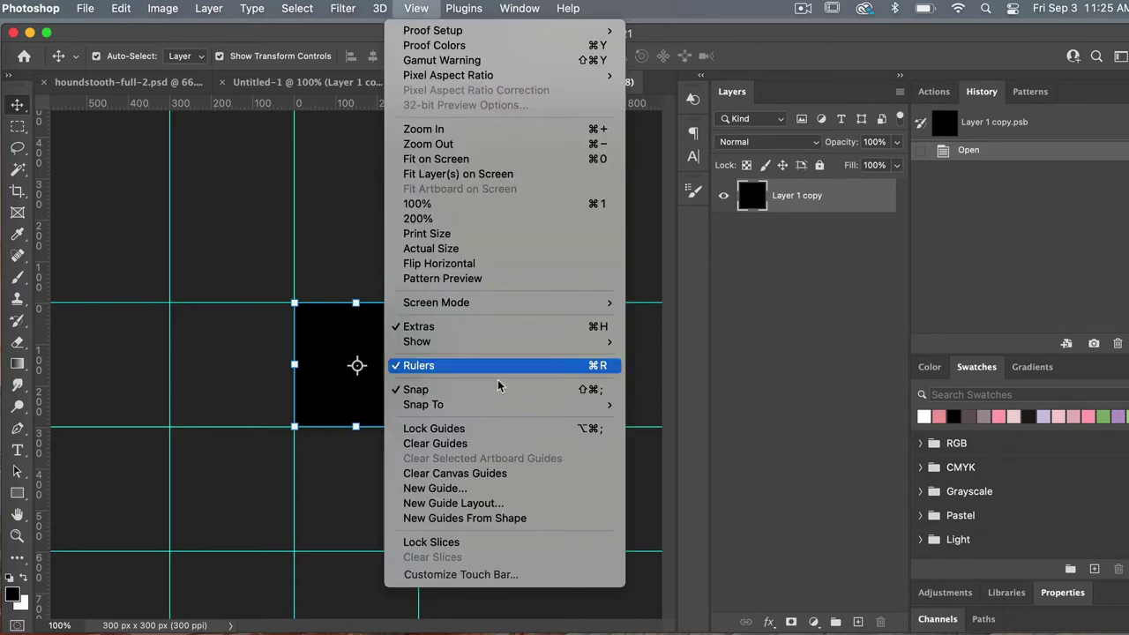
left_click(480, 475)
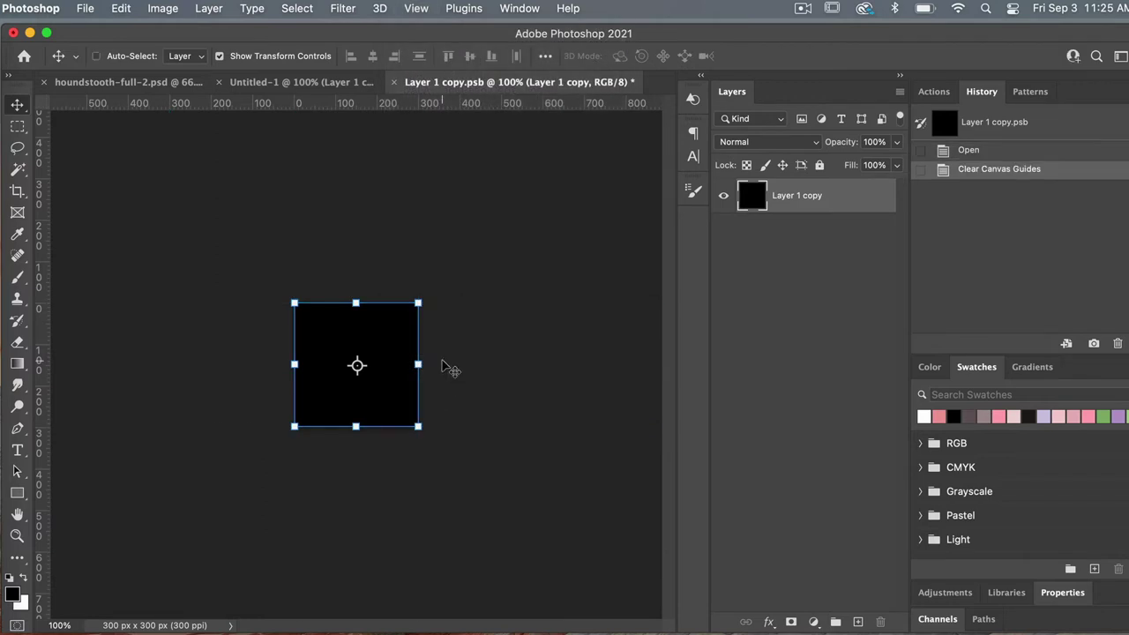
Add a new empty layer above the black square in the smart object and hide the black Layer 1 copy
key("super+equal")
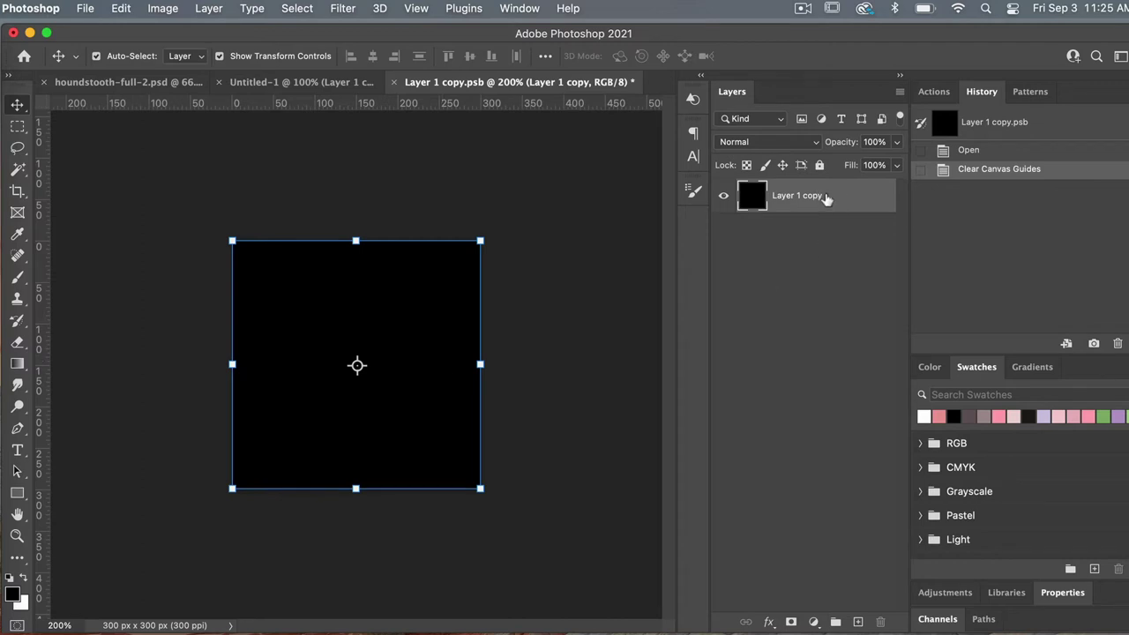
left_click(859, 622)
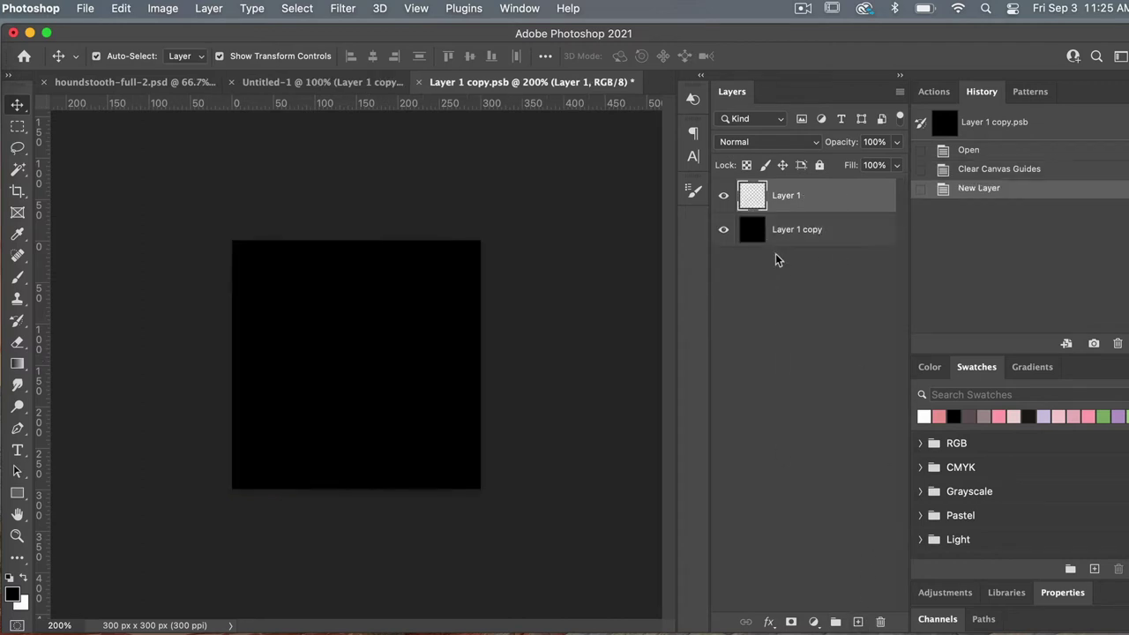
left_click(723, 233)
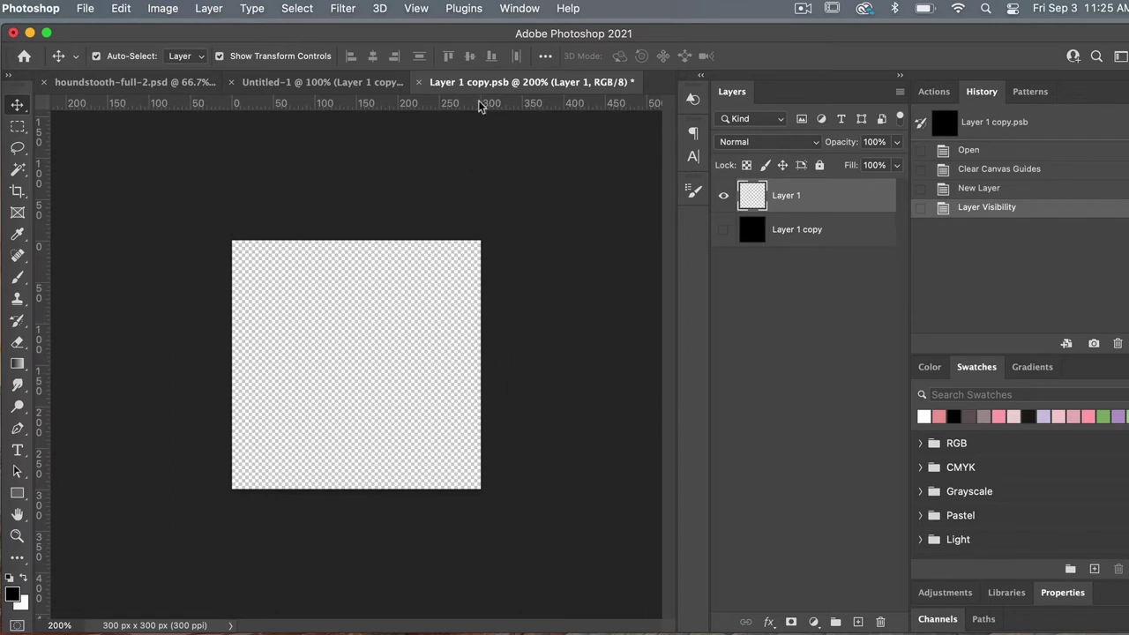
Add a guide layout that divides the smart object's canvas into 4 columns and 4 rows
left_click(416, 9)
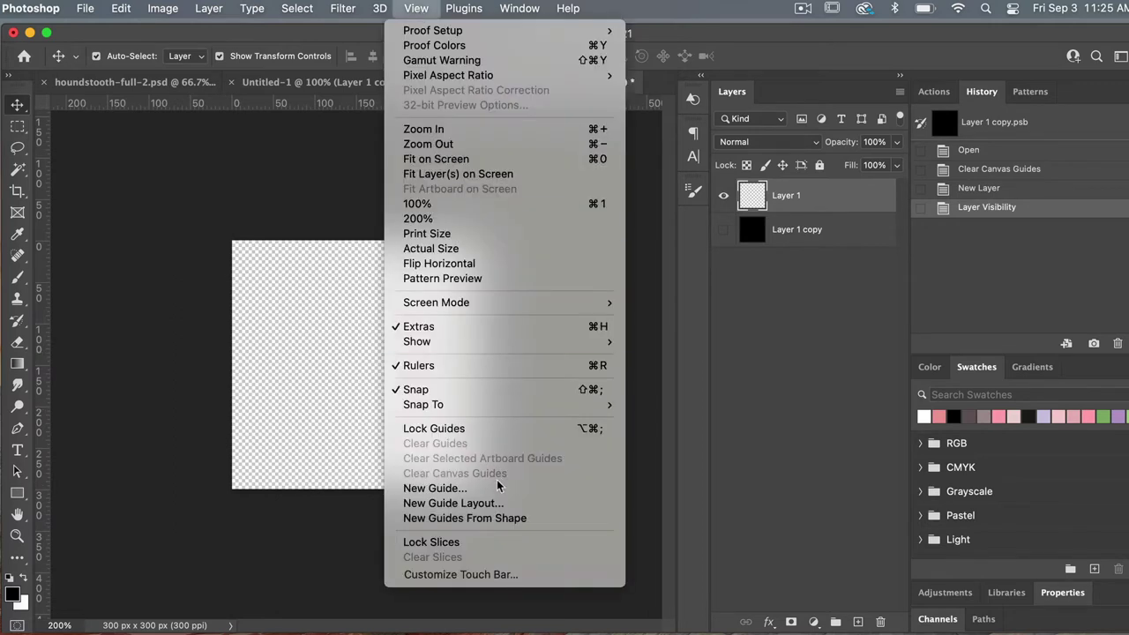
left_click(490, 506)
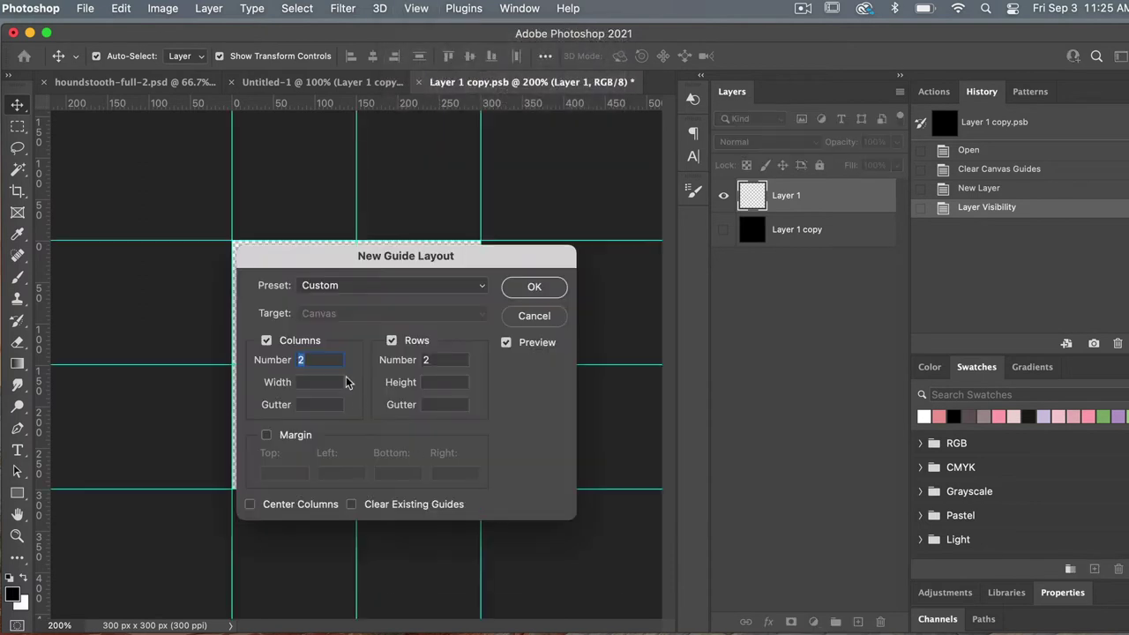
type("4")
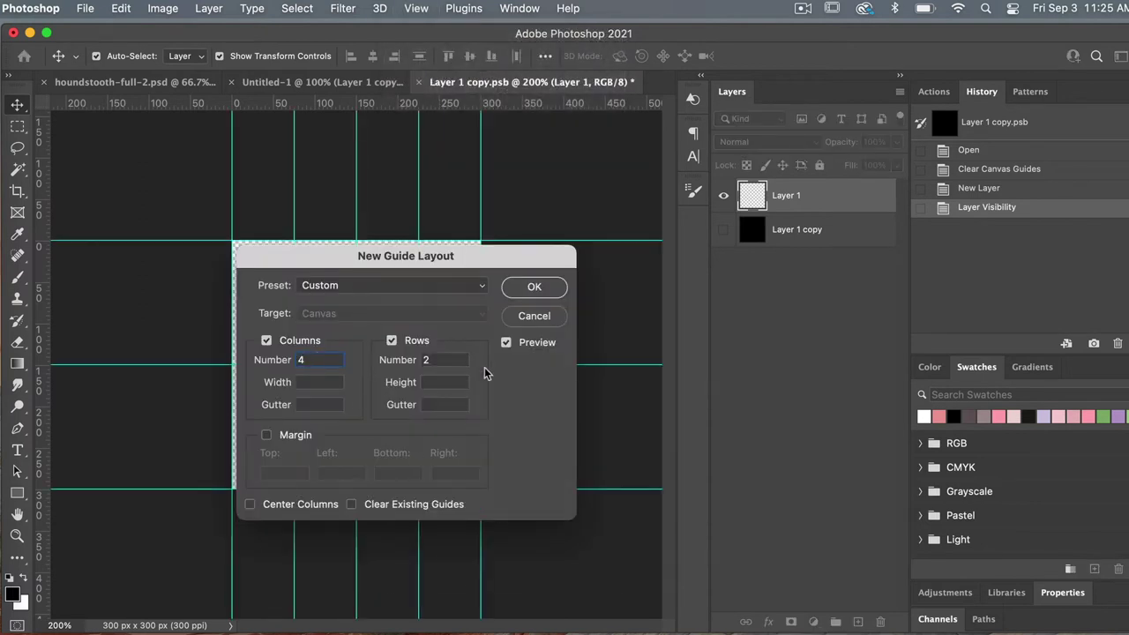
left_click(435, 361)
type("4")
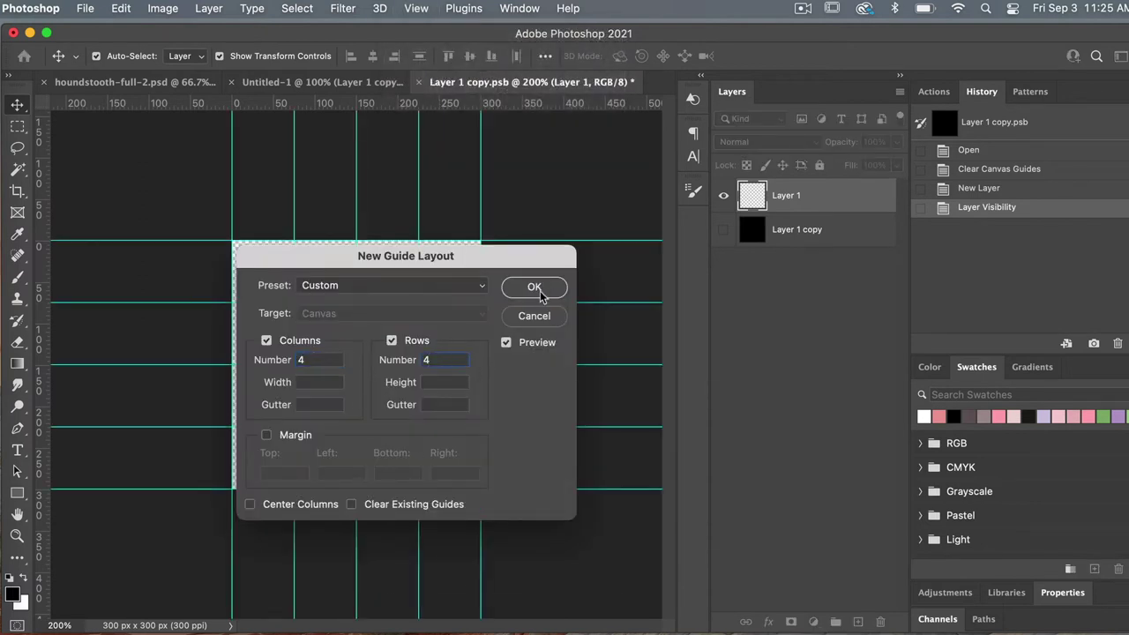
left_click(536, 288)
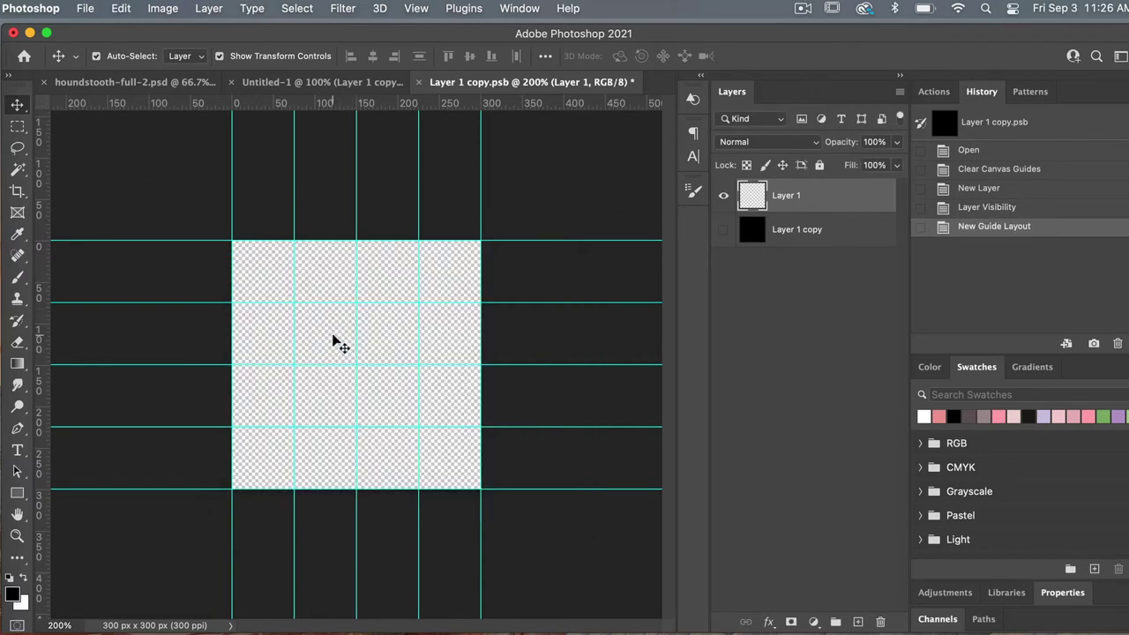
Fill the grid cell in the second column and second row with black on Layer 1, then deselect it
key("m")
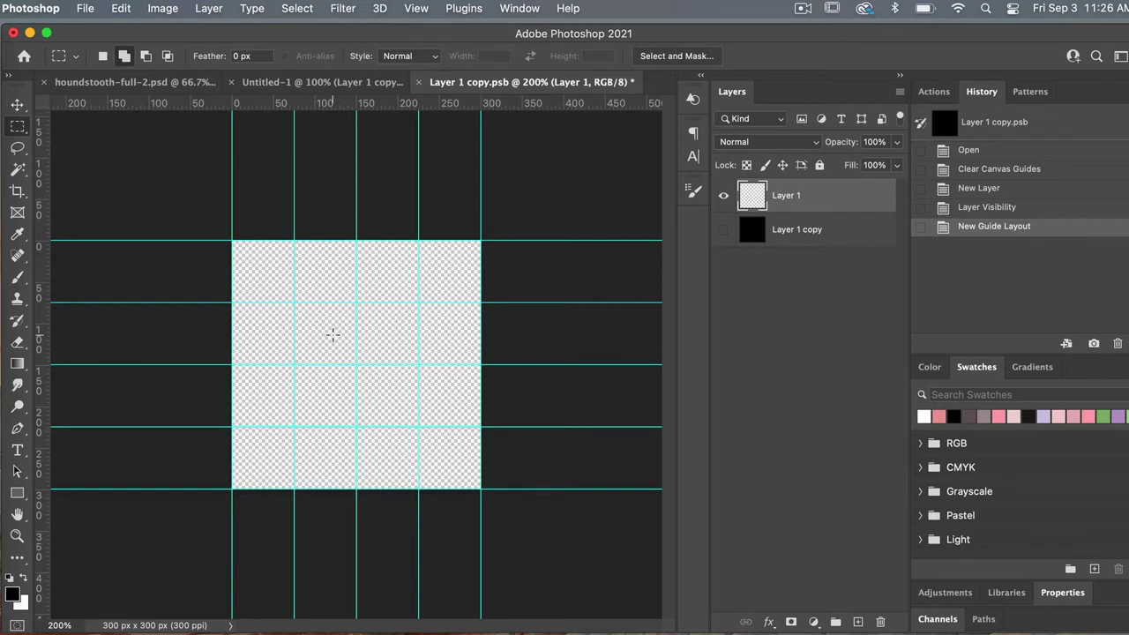
left_click_drag(292, 302, 352, 363)
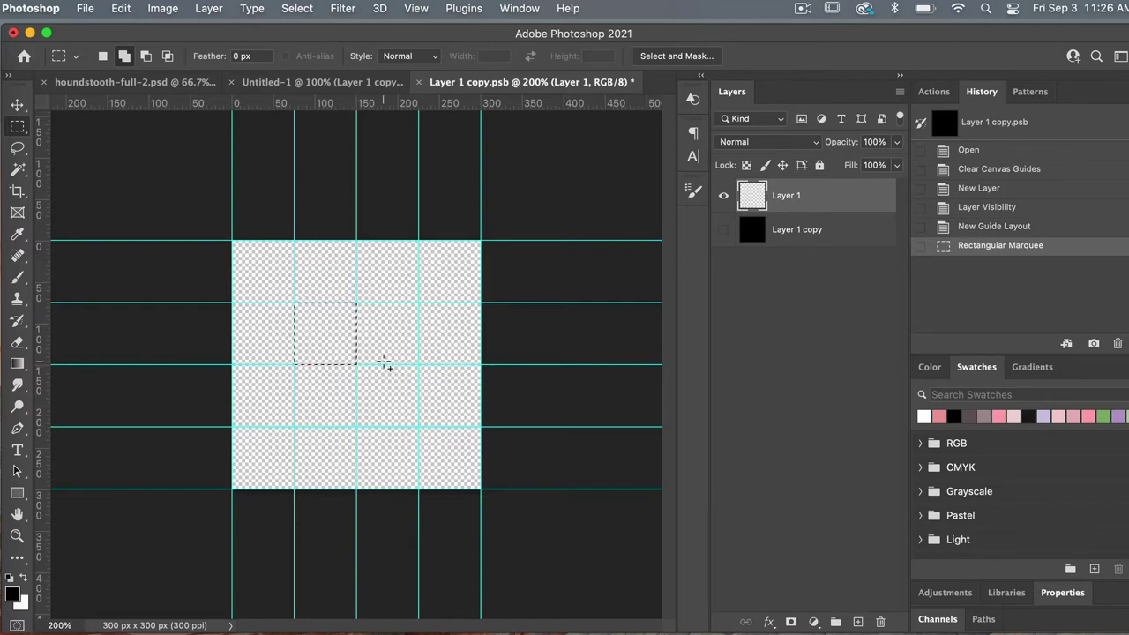
key("alt+BackSpace")
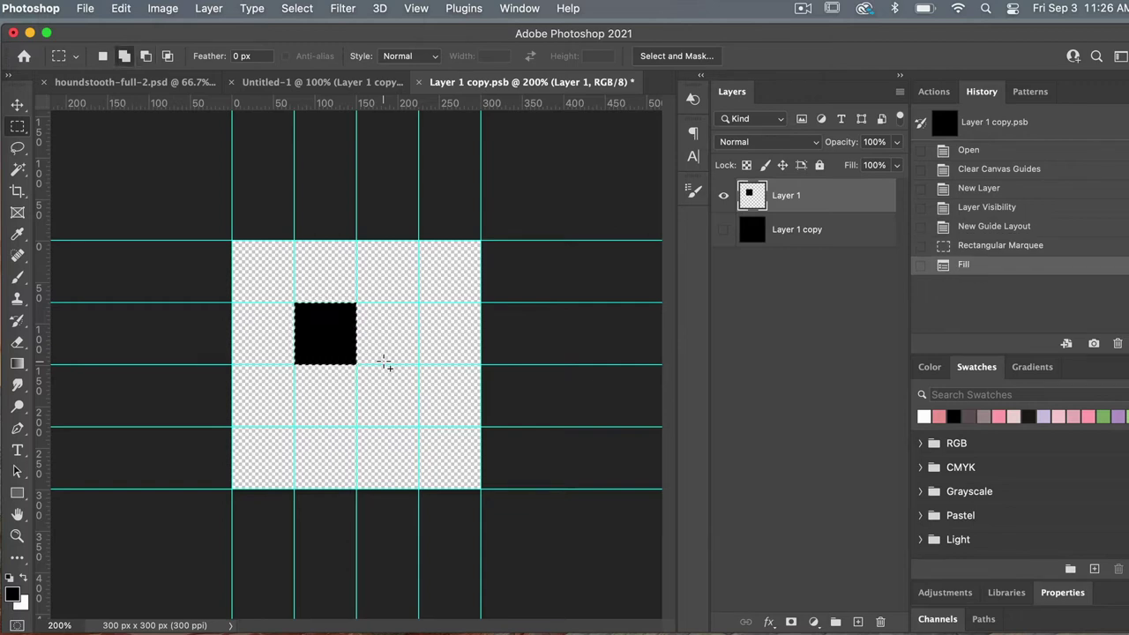
key("super+d")
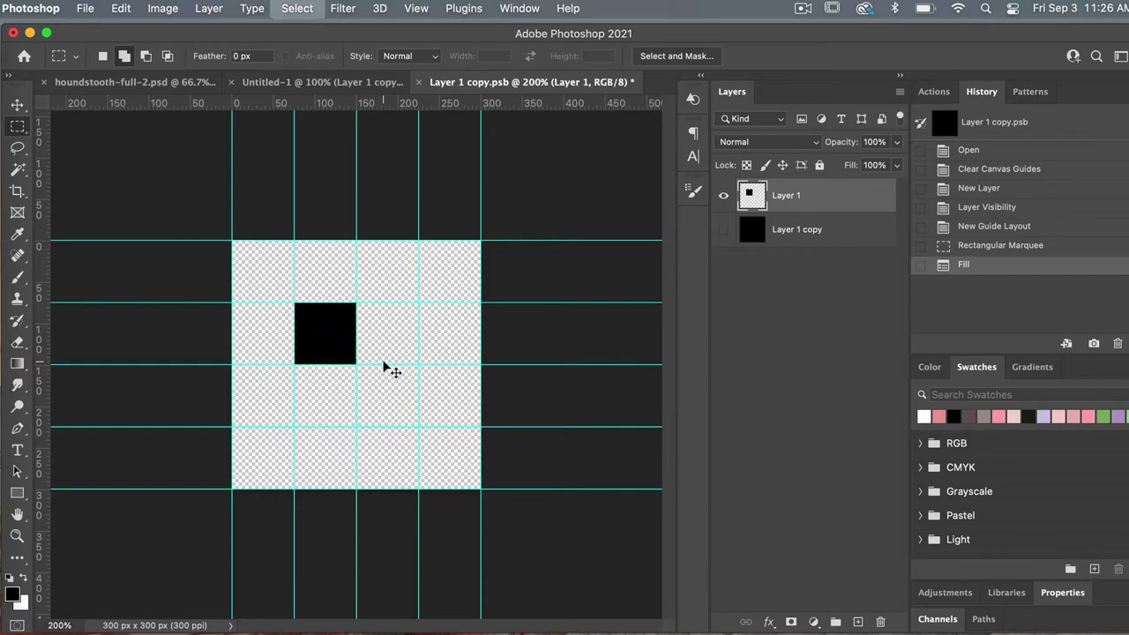
Clear all guides and rotate the small black square by -45° into a diamond
left_click(417, 9)
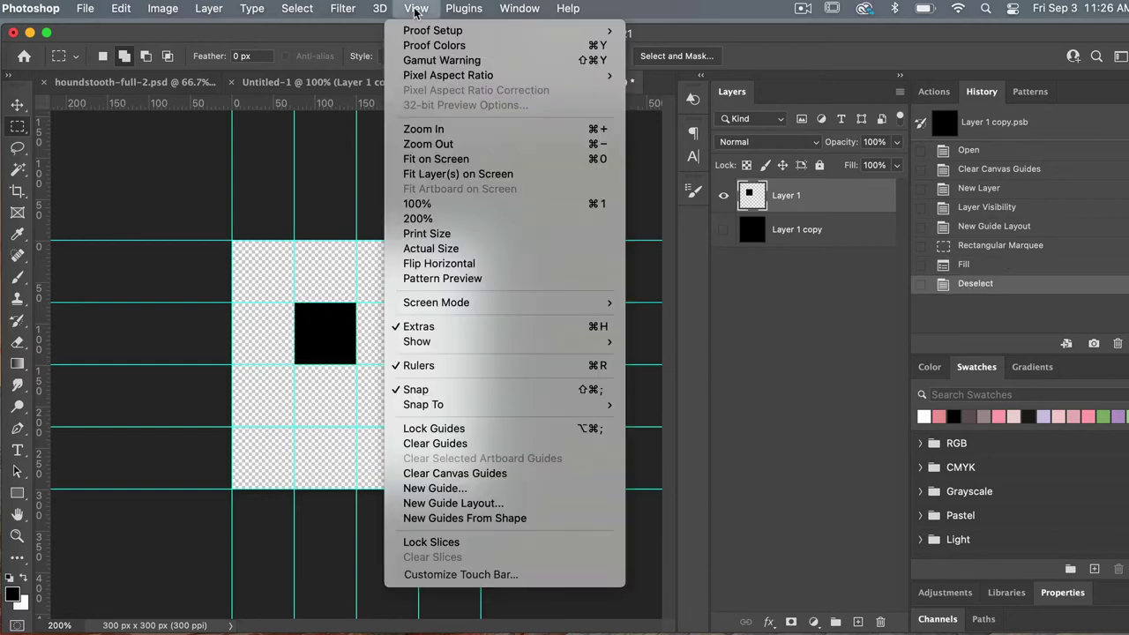
left_click(498, 449)
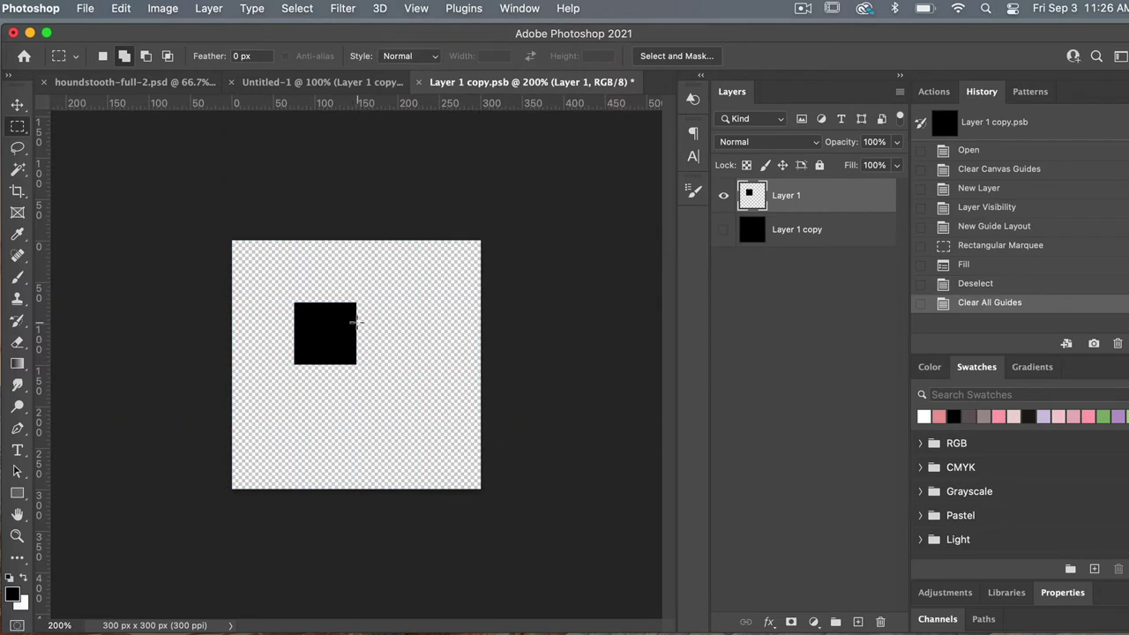
key("v")
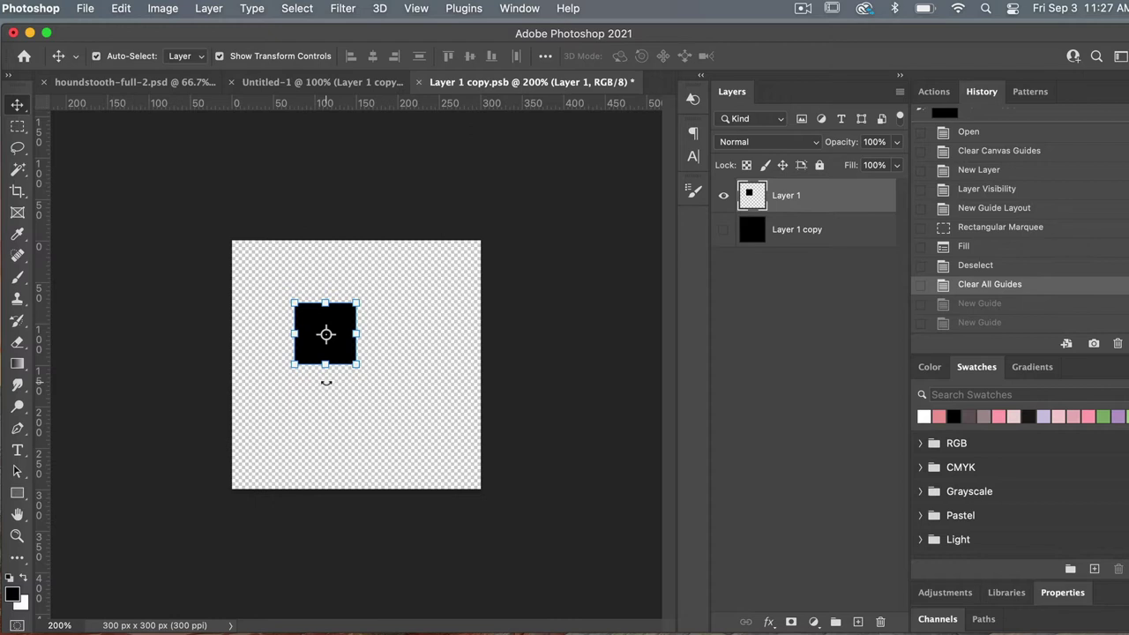
left_click_drag(327, 383, 372, 374)
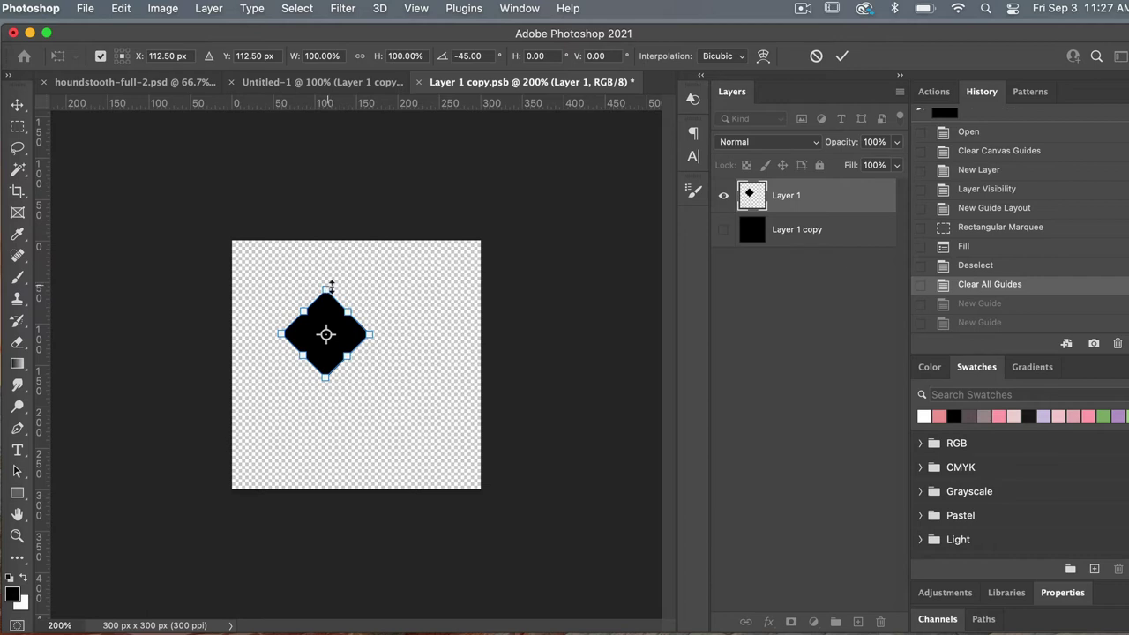
left_click(840, 56)
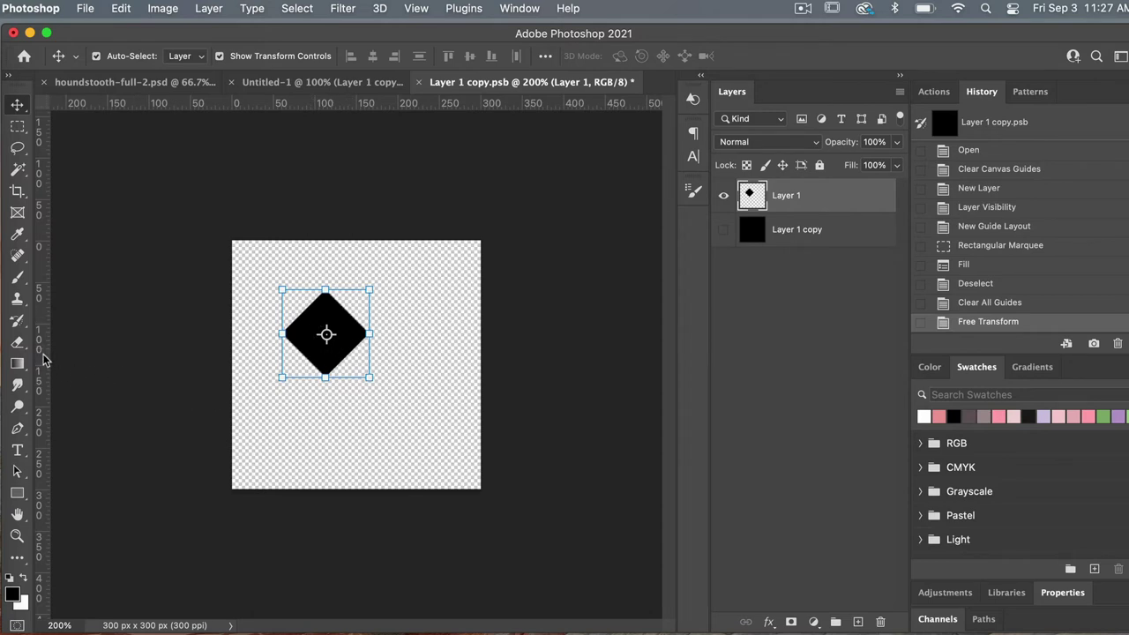
Place vertical guides at the diamond's left and right corners and marquee-select the full-height strip between them
left_click_drag(43, 358, 282, 367)
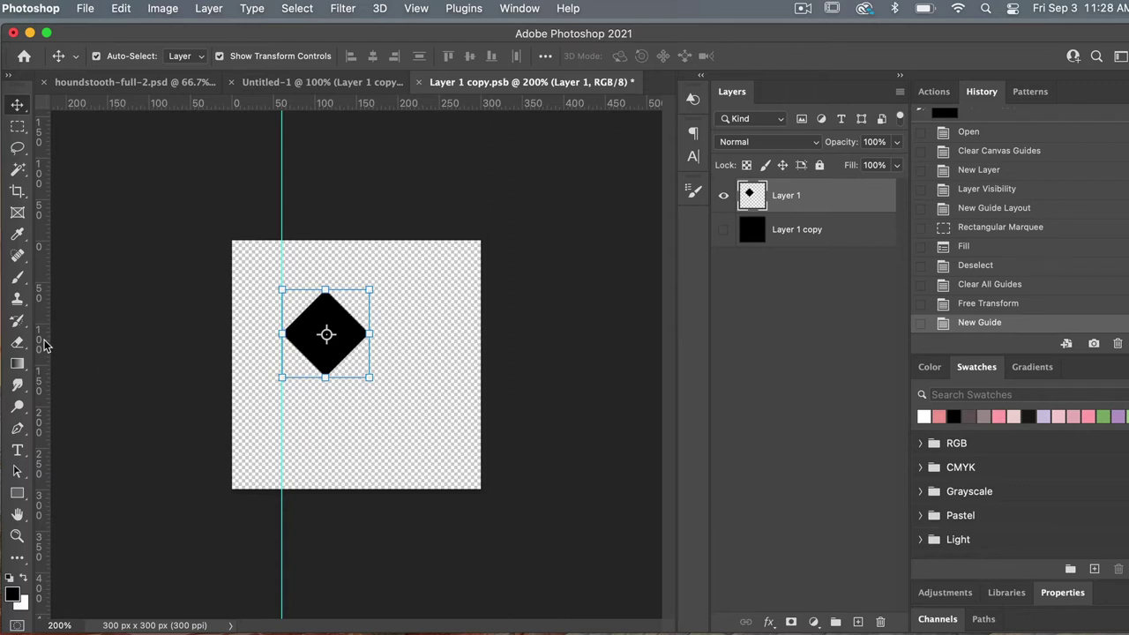
left_click_drag(46, 345, 370, 373)
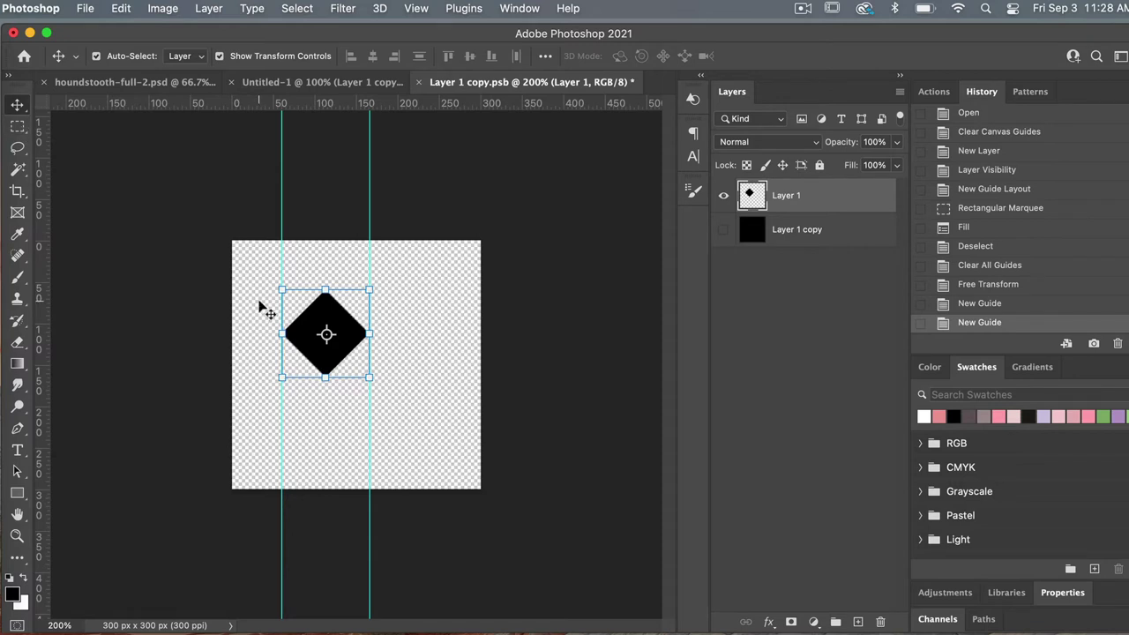
key("m")
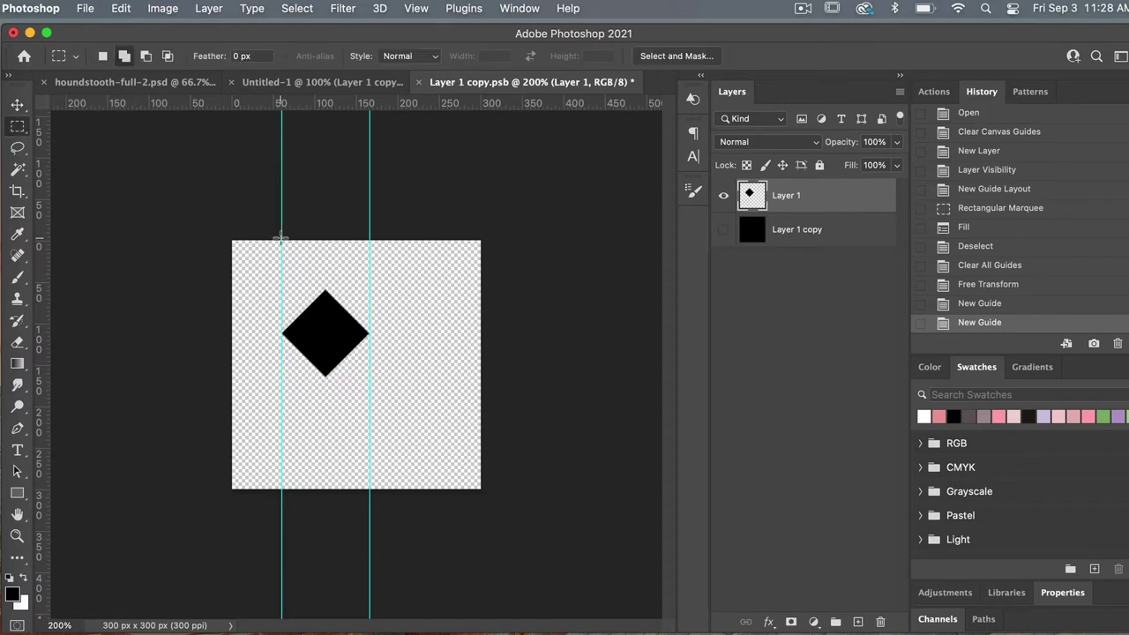
left_click_drag(280, 238, 368, 506)
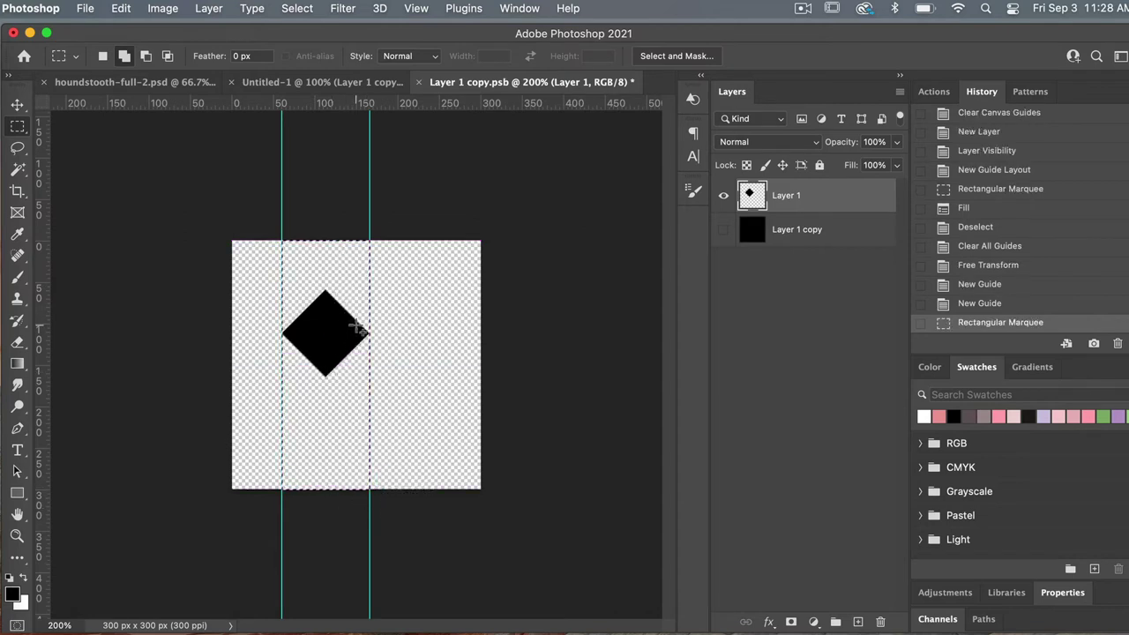
Fill the selected strip with black on a new layer, hide the diamond's Layer 1 and deselect
left_click(859, 622)
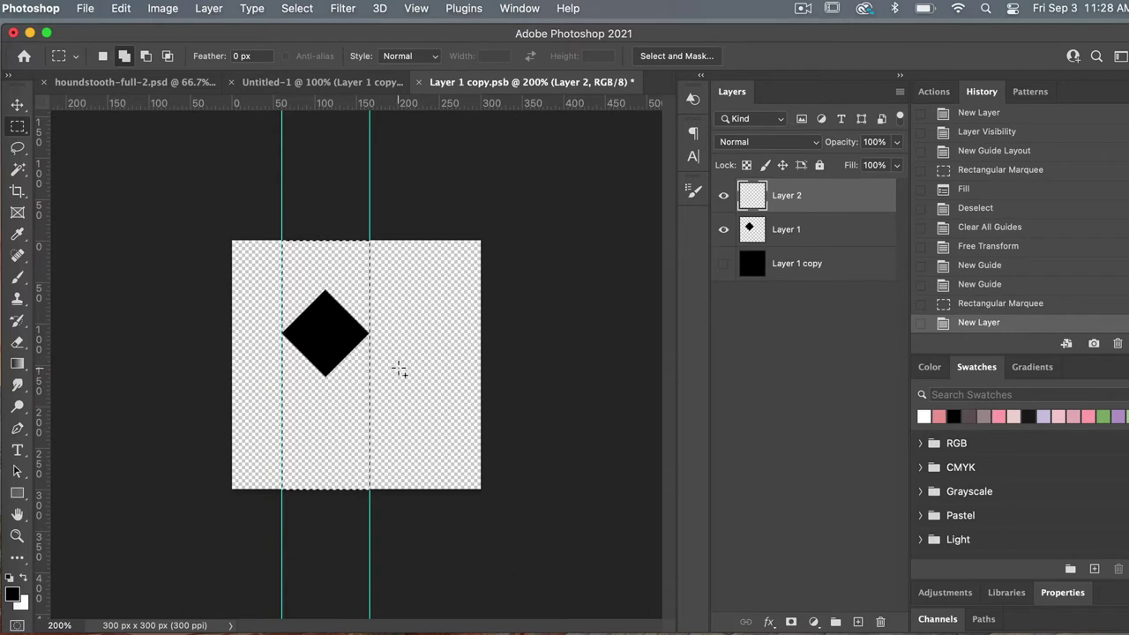
key("alt+BackSpace")
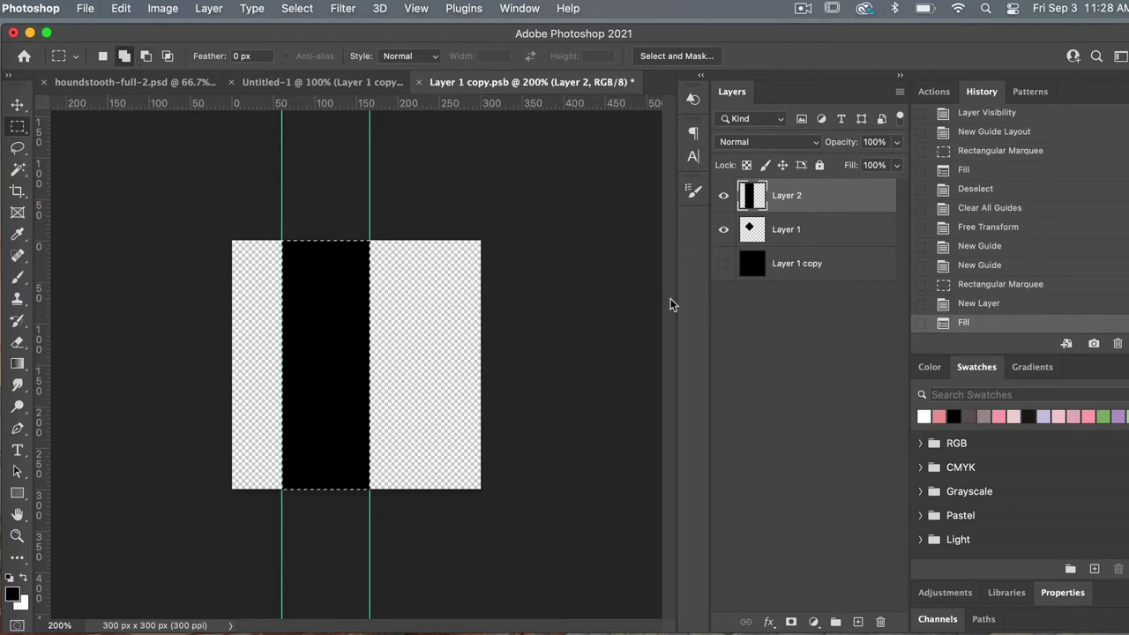
left_click(724, 231)
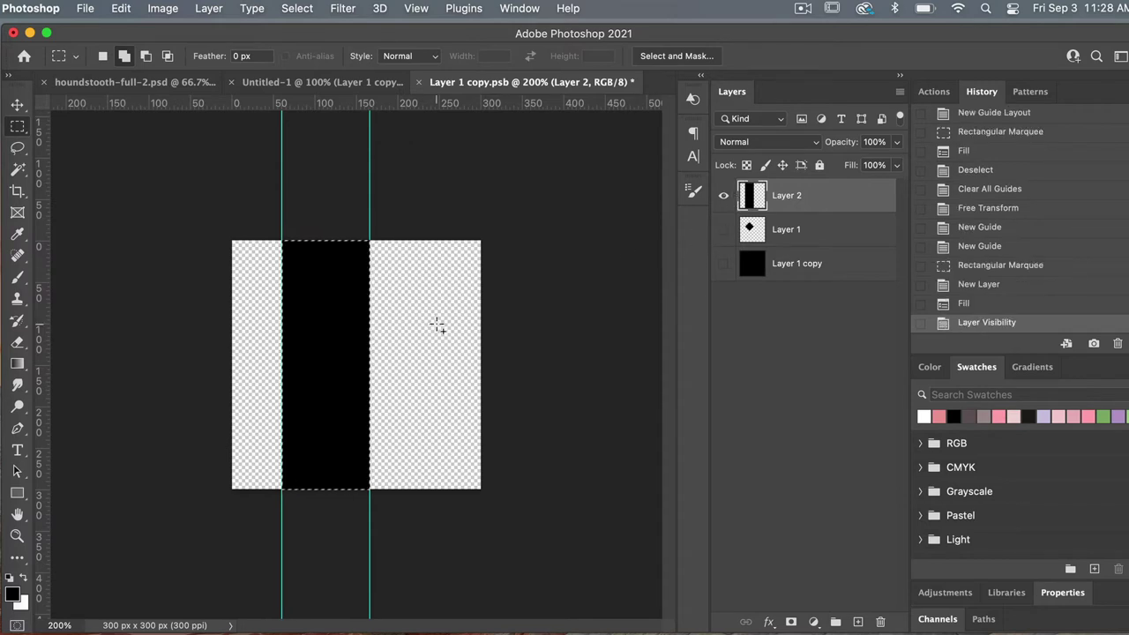
key("super+d")
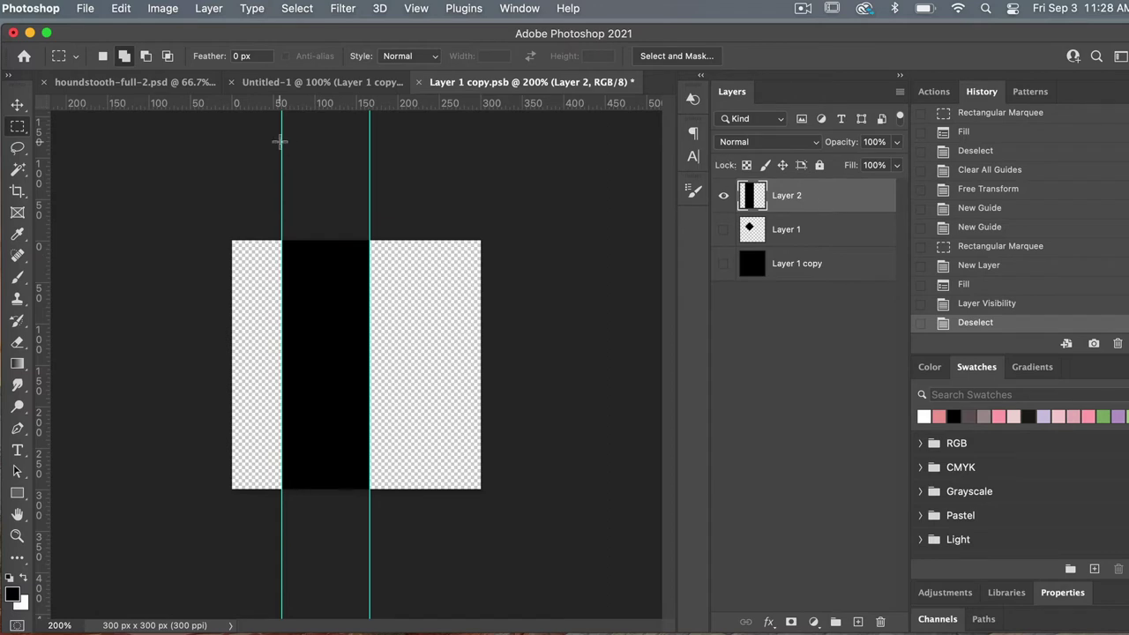
Scale the height of the black strip on Layer 2 to 175% with Free Transform
left_click(120, 10)
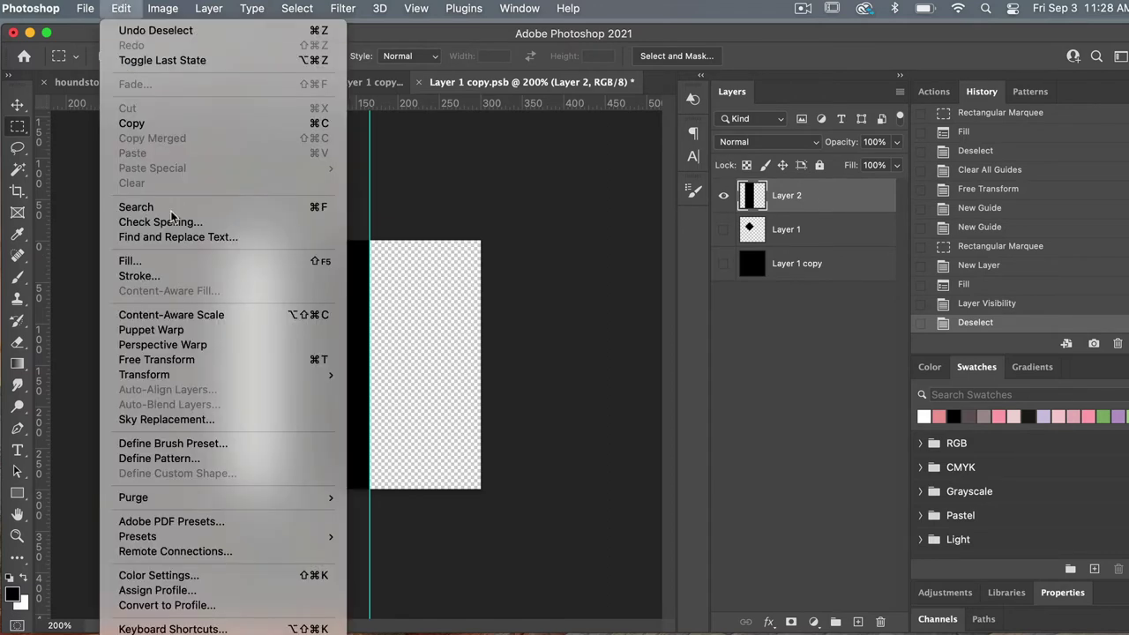
left_click(195, 360)
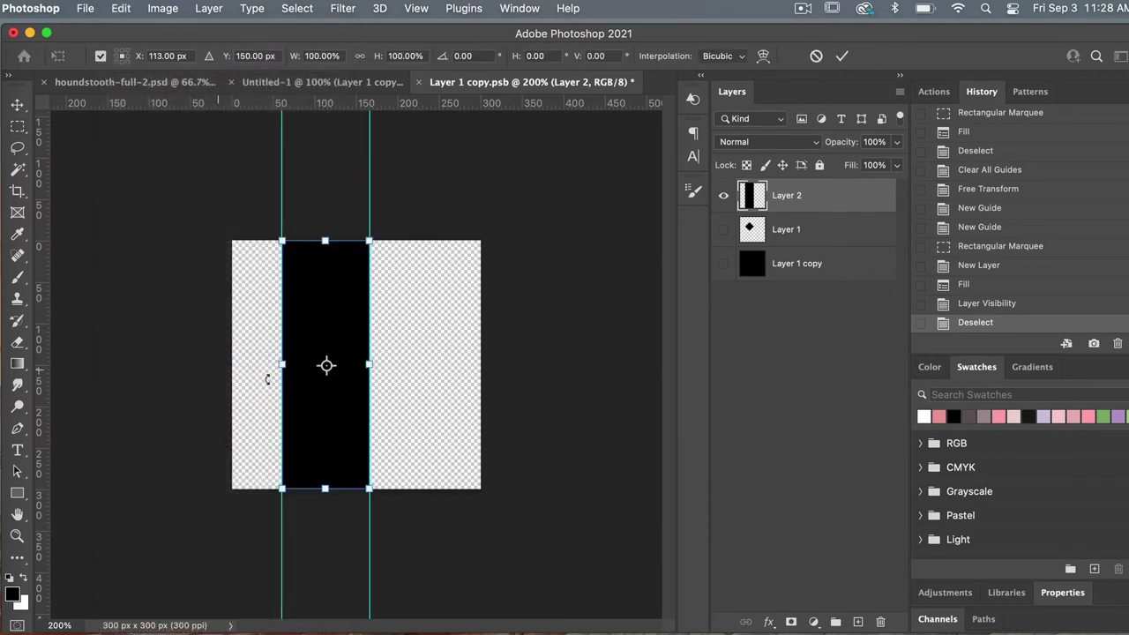
left_click(406, 55)
type("175")
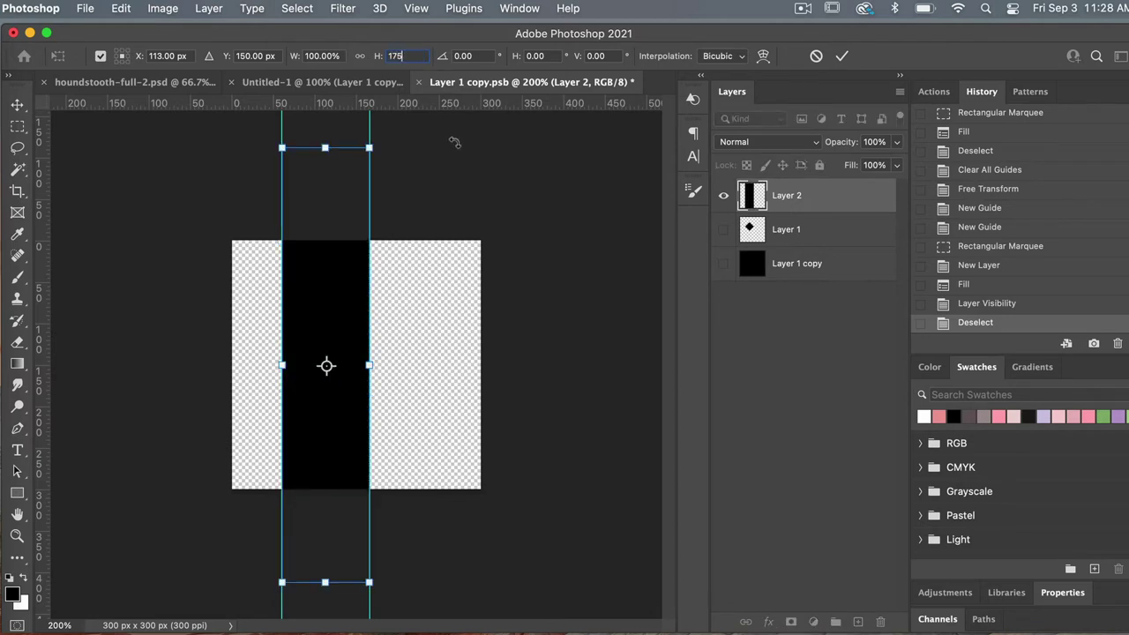
left_click(843, 56)
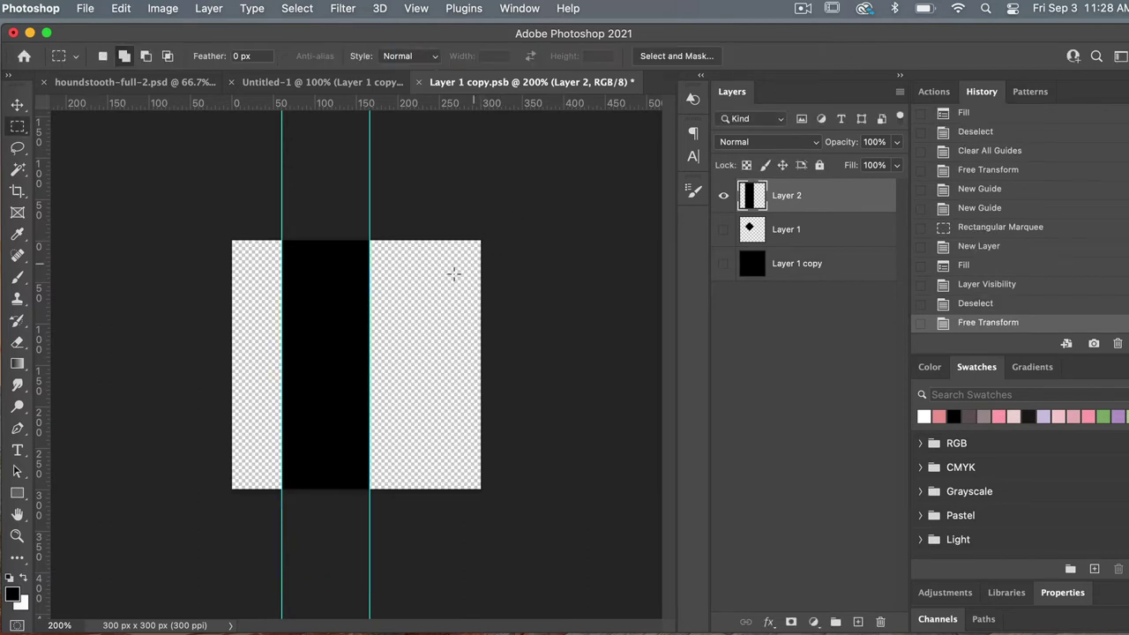
Replace the two strip guides with a guide layout of 4 columns and 4 rows
left_click(417, 7)
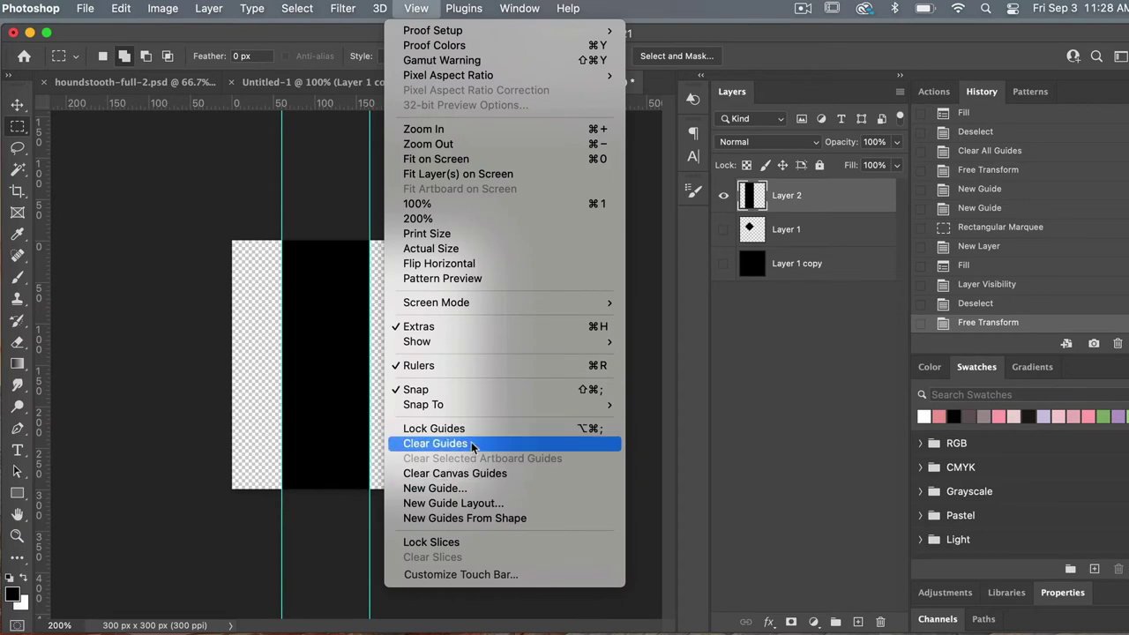
left_click(467, 443)
left_click(417, 9)
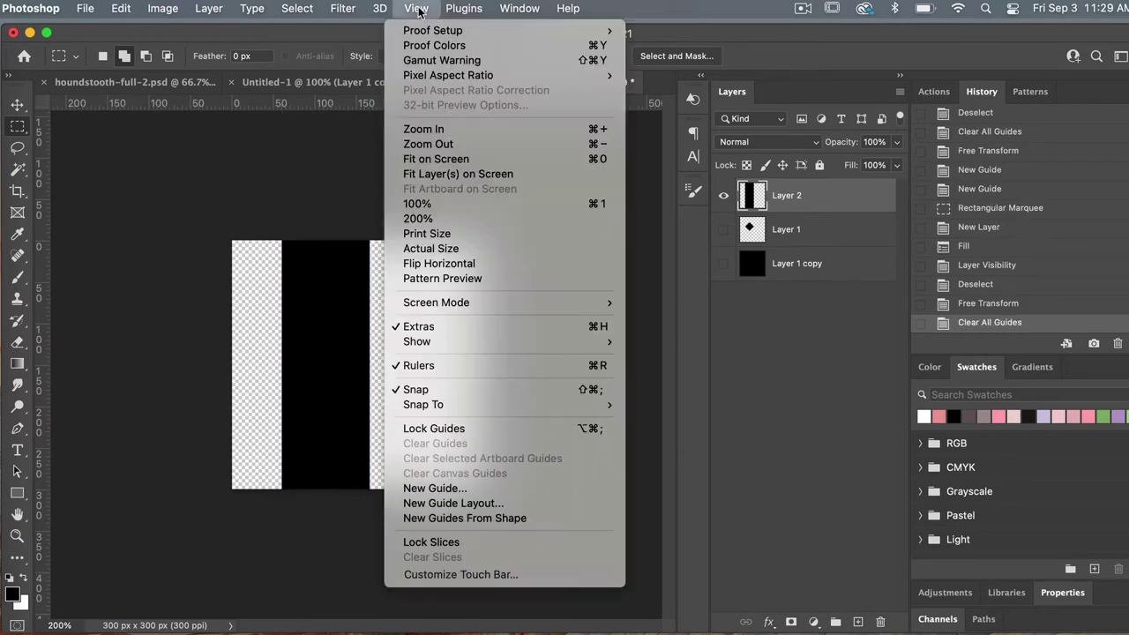
left_click(497, 503)
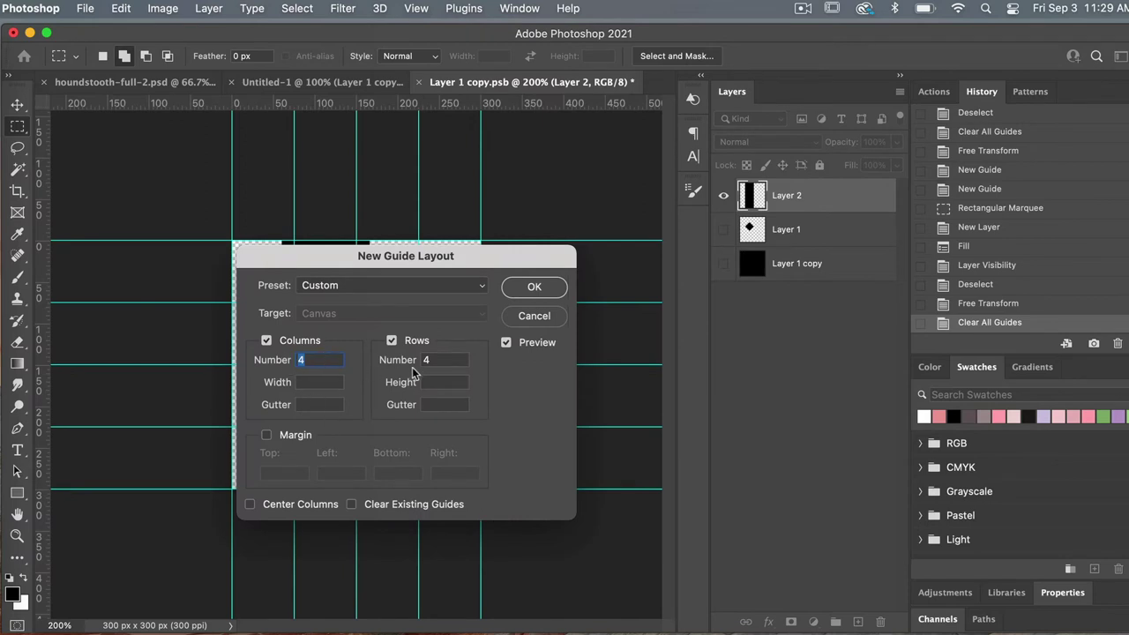
left_click(534, 288)
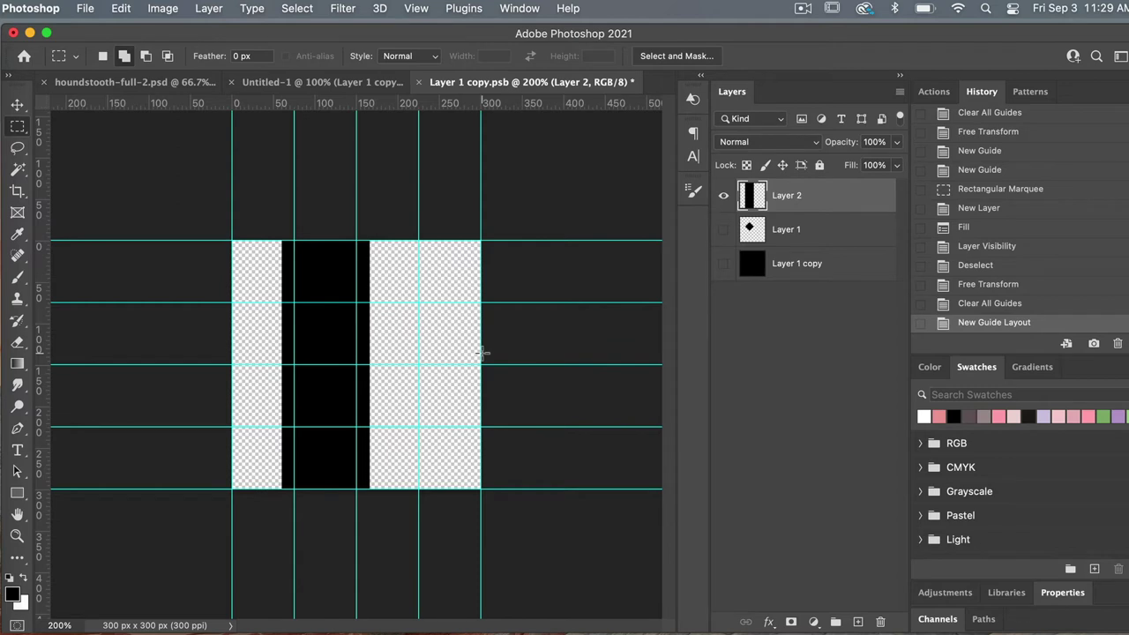
Rotate the black strip 45° and move it so its lower edge follows the canvas diagonal from lower-left to upper-right corner
key("v")
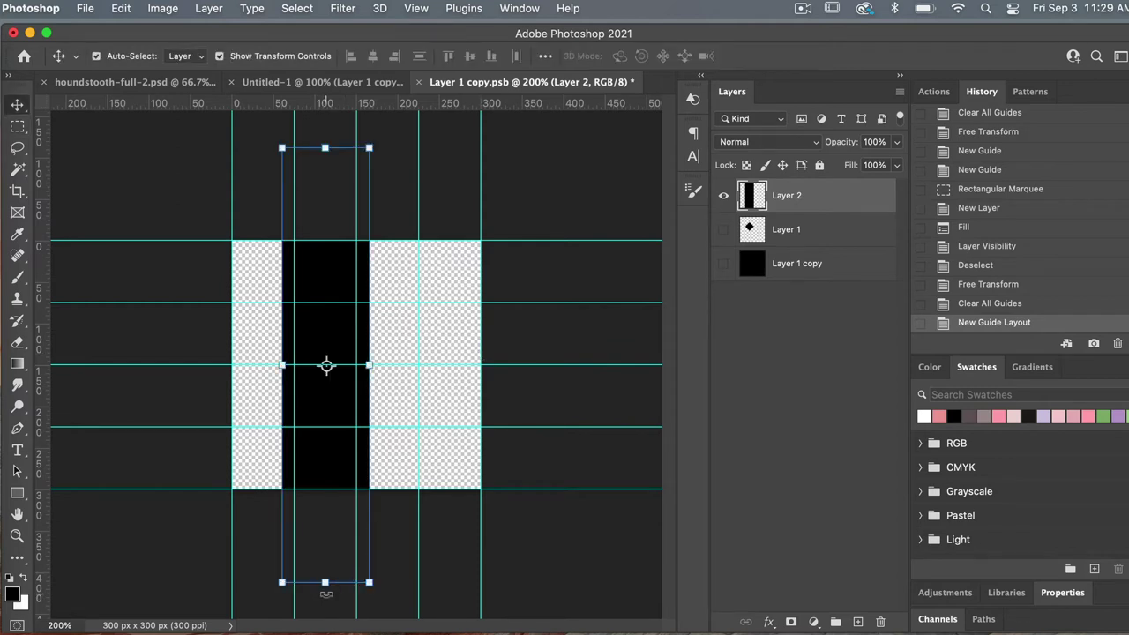
left_click_drag(327, 594, 157, 541)
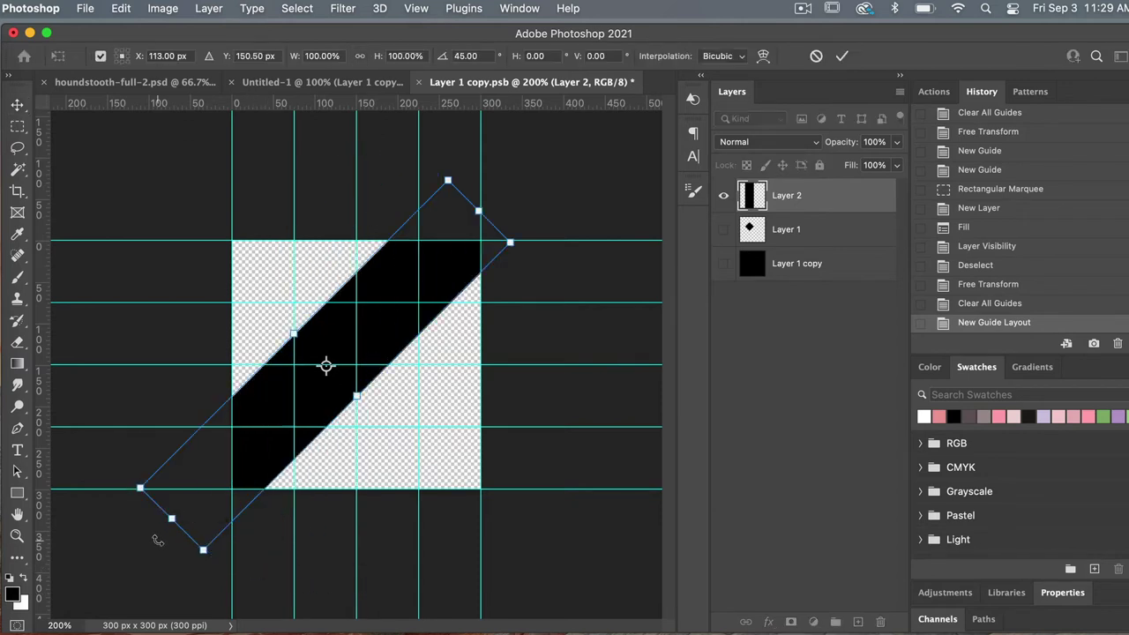
left_click(842, 58)
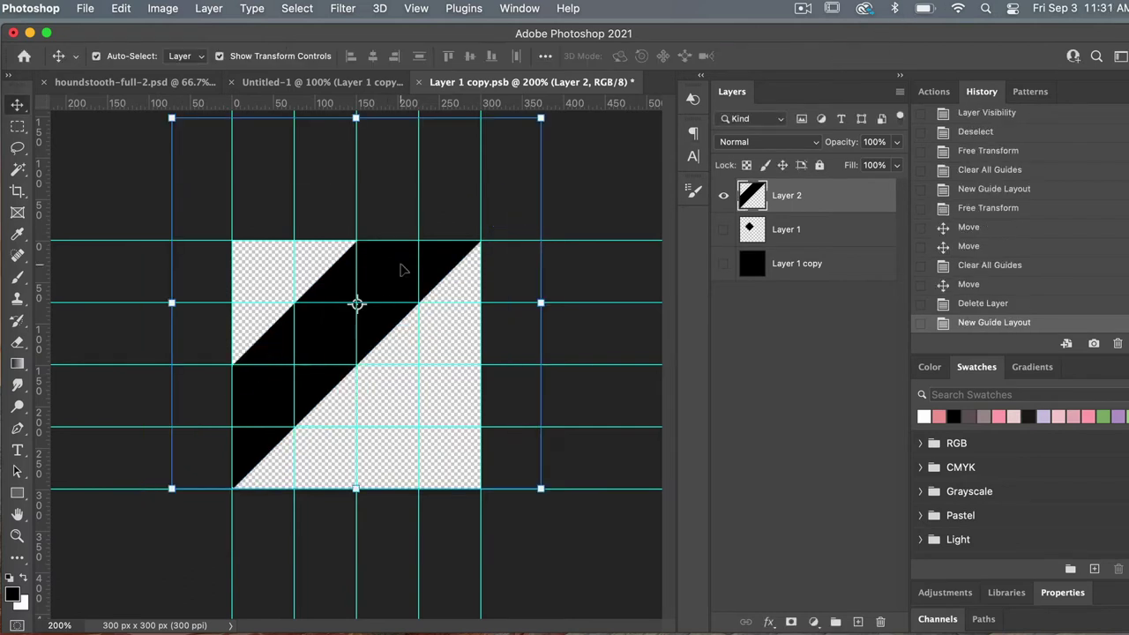
left_click_drag(398, 259, 345, 331)
left_click(411, 278)
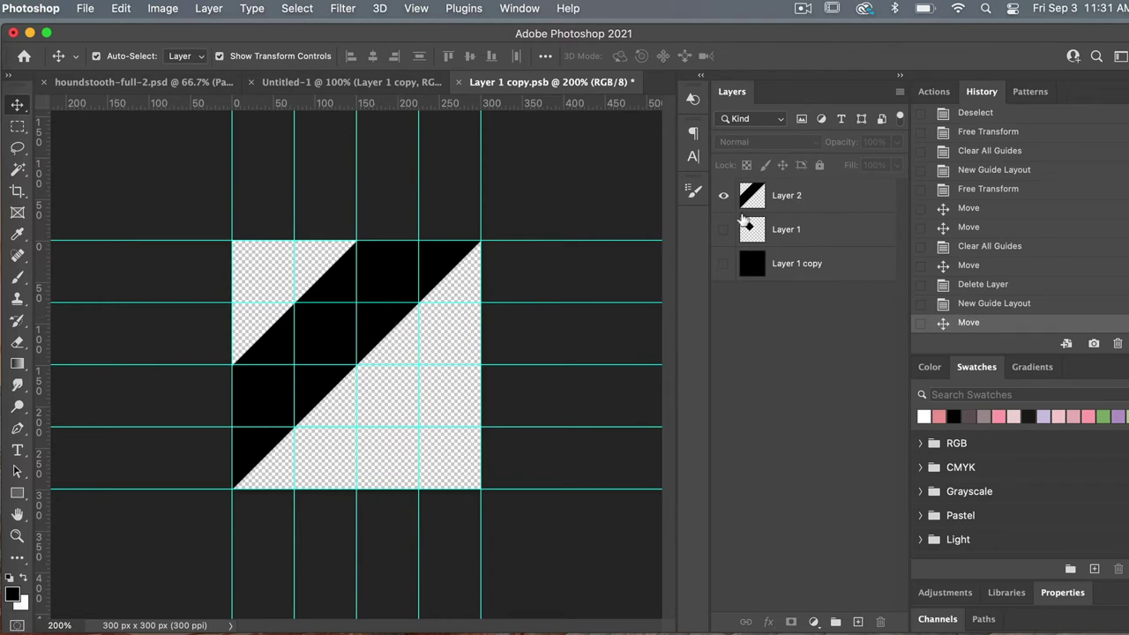
Duplicate the diagonal black strip and move the copy down-right so it fills the canvas's lower-right corner triangle, then deselect it
right_click(818, 195)
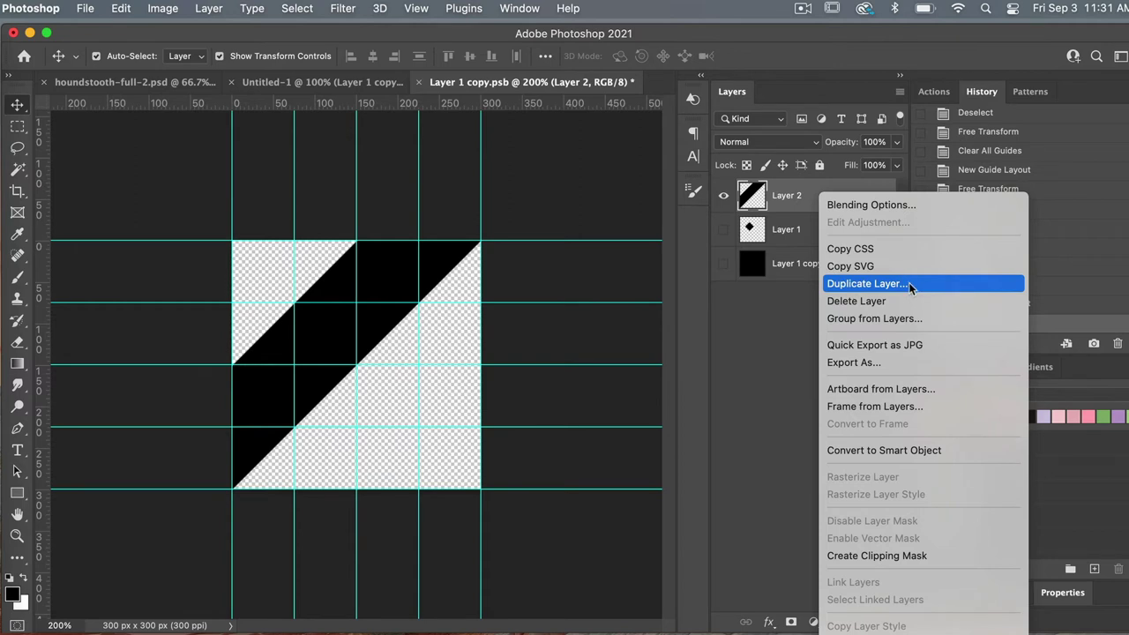
left_click(805, 197)
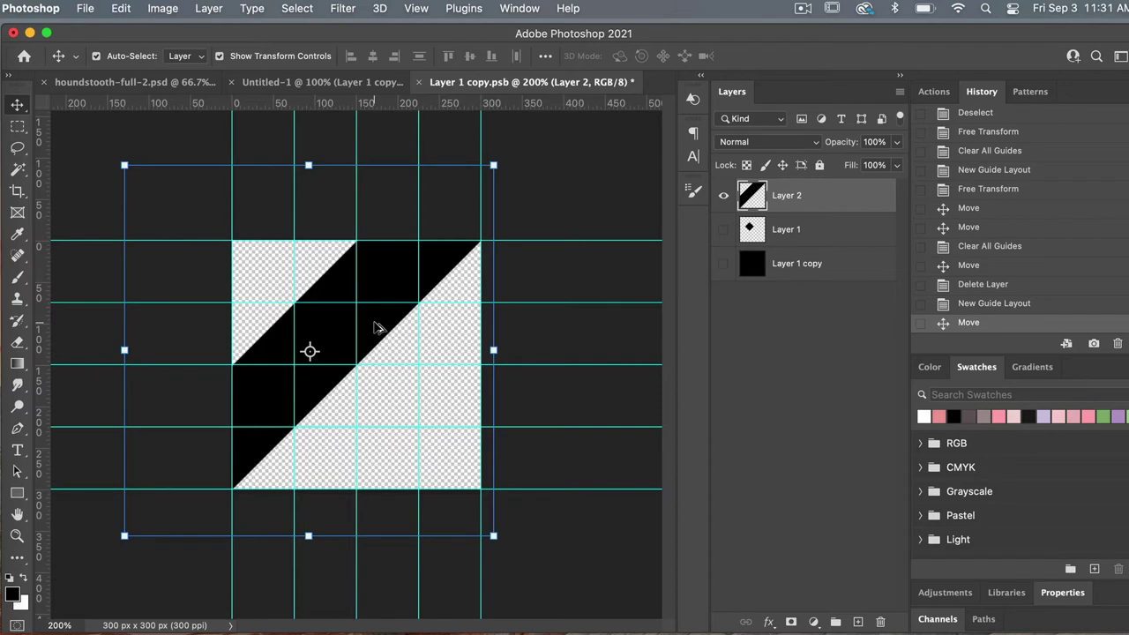
left_click_drag(378, 328, 454, 449)
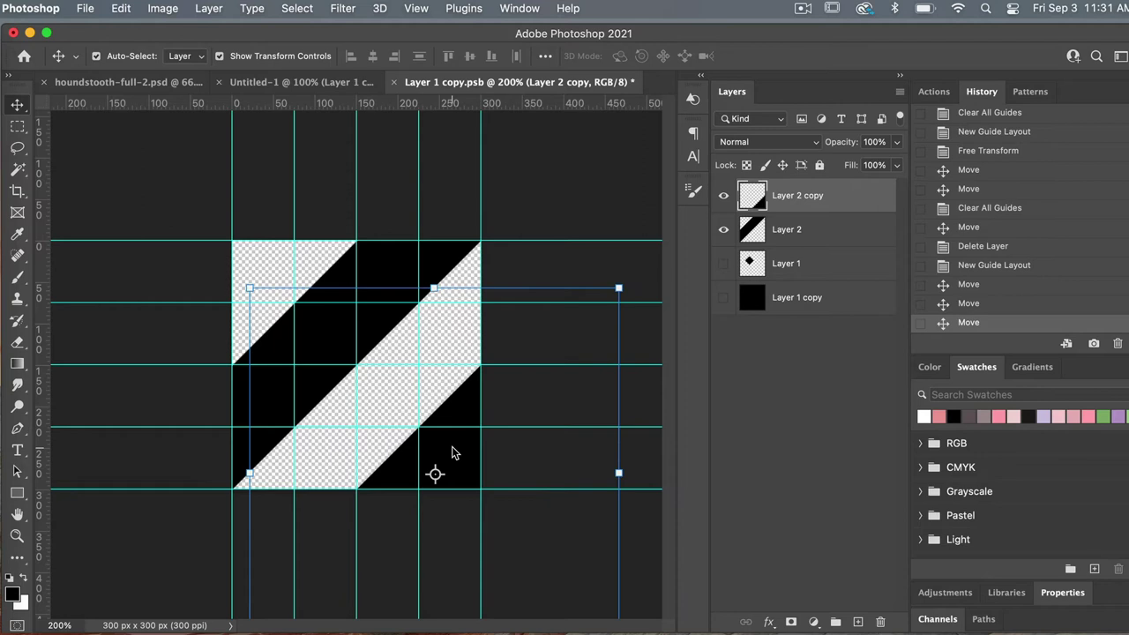
left_click(522, 209)
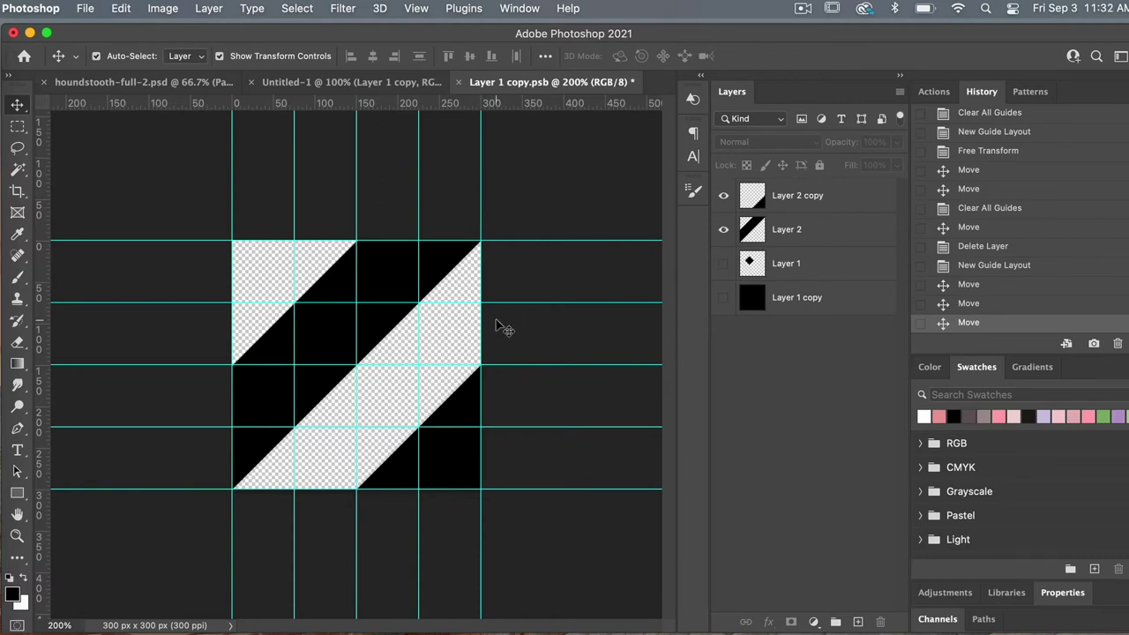
Save and close the edited smart object, and clear all canvas guides from the 600 x 600 px tile document
key("super+s")
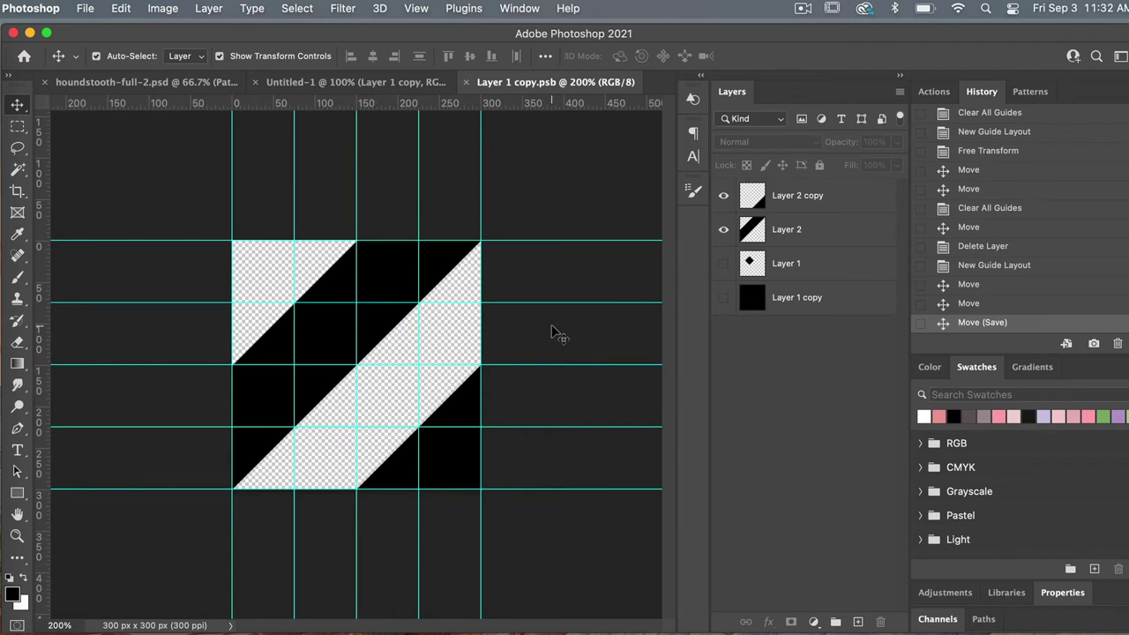
key("super+w")
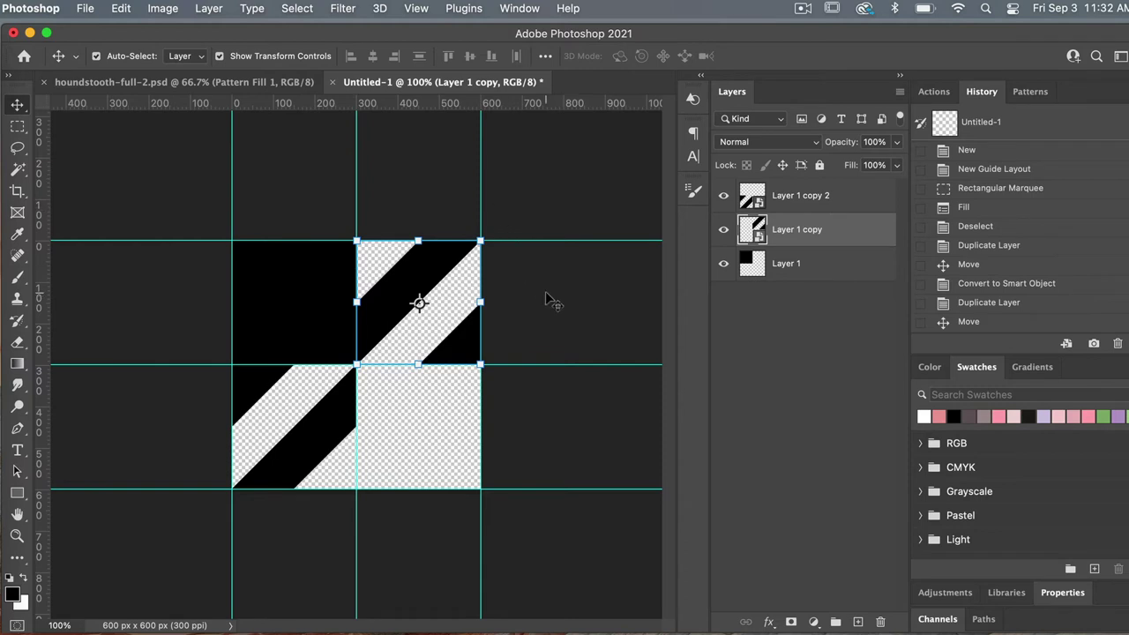
left_click(416, 8)
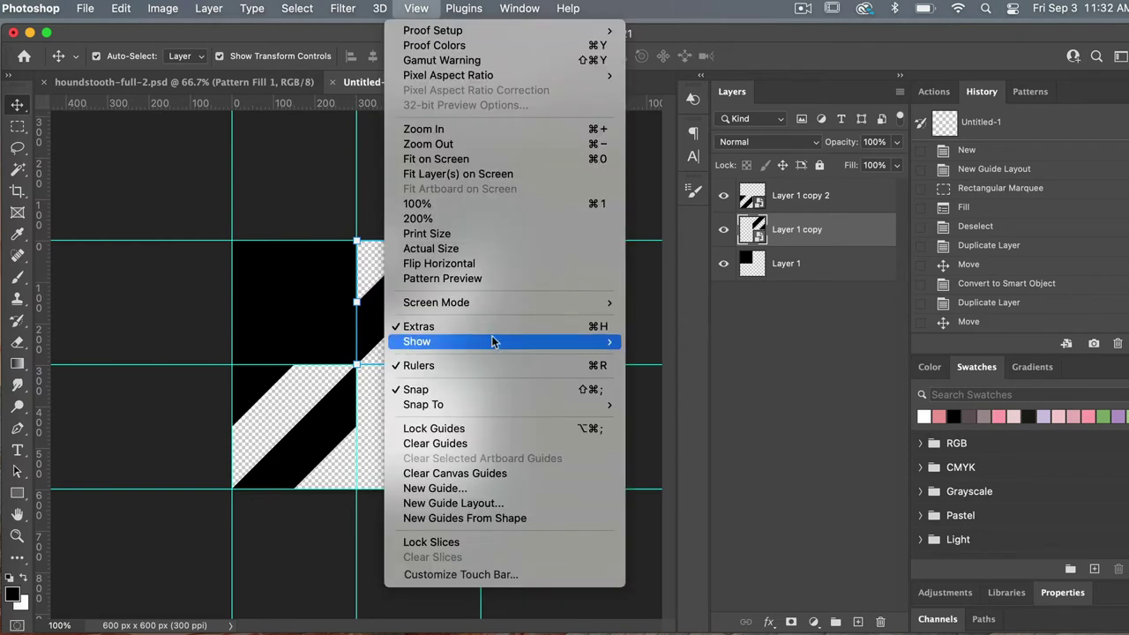
left_click(473, 474)
left_click(526, 429)
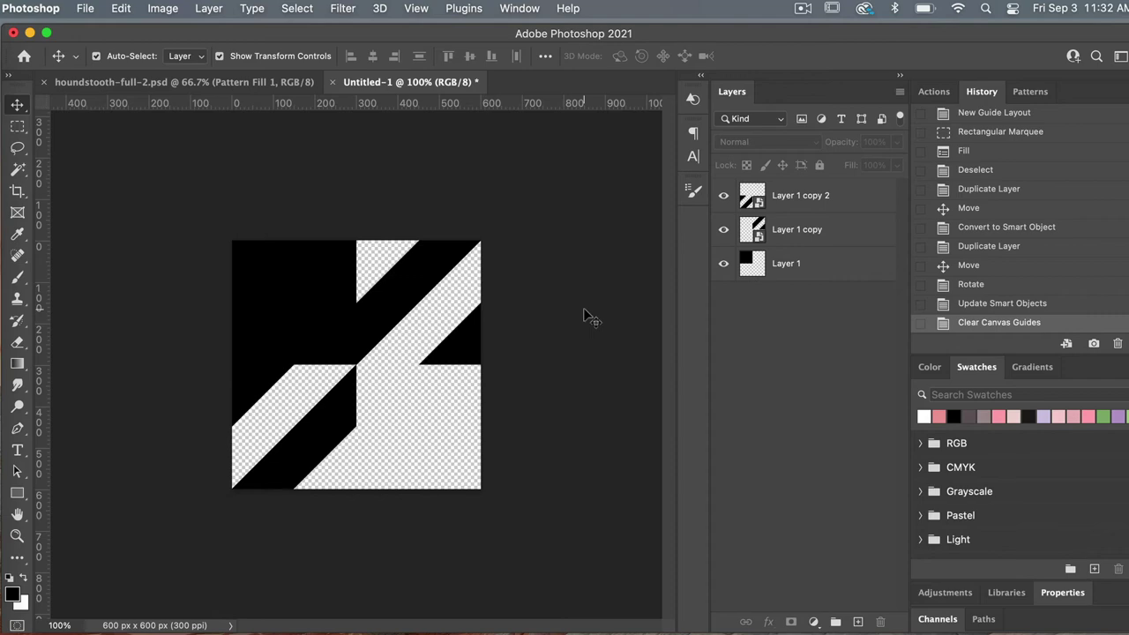
Turn on Pattern Preview to check the repeat and define the tile as a new pattern
left_click(416, 8)
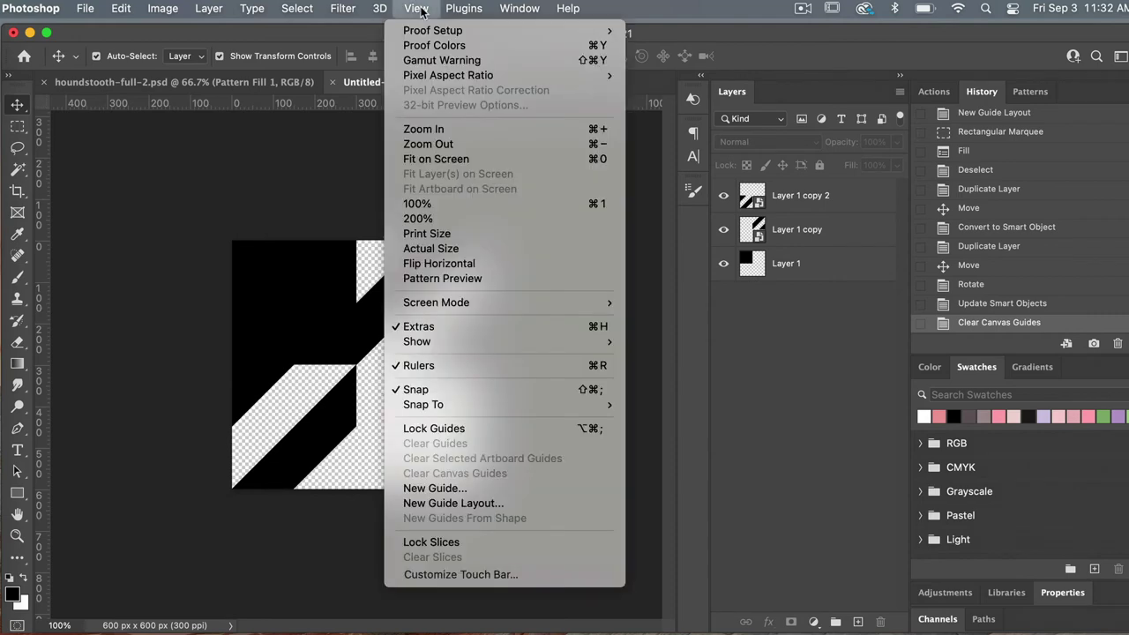
left_click(503, 279)
key("super+minus")
key("super+minus")
key("super+minus")
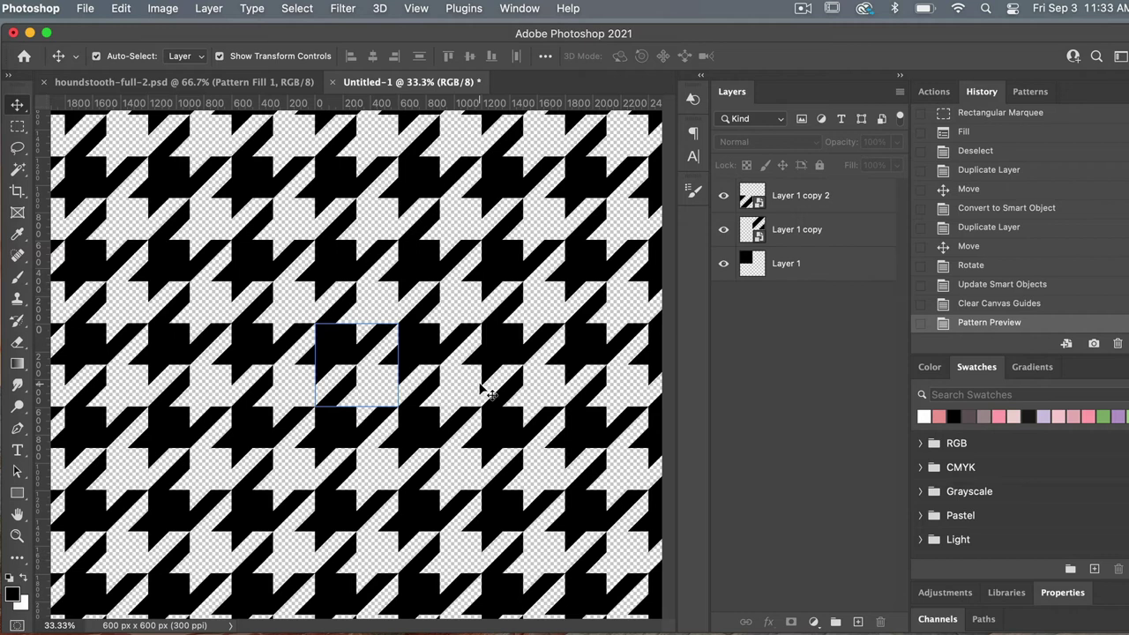
left_click(121, 9)
left_click(214, 461)
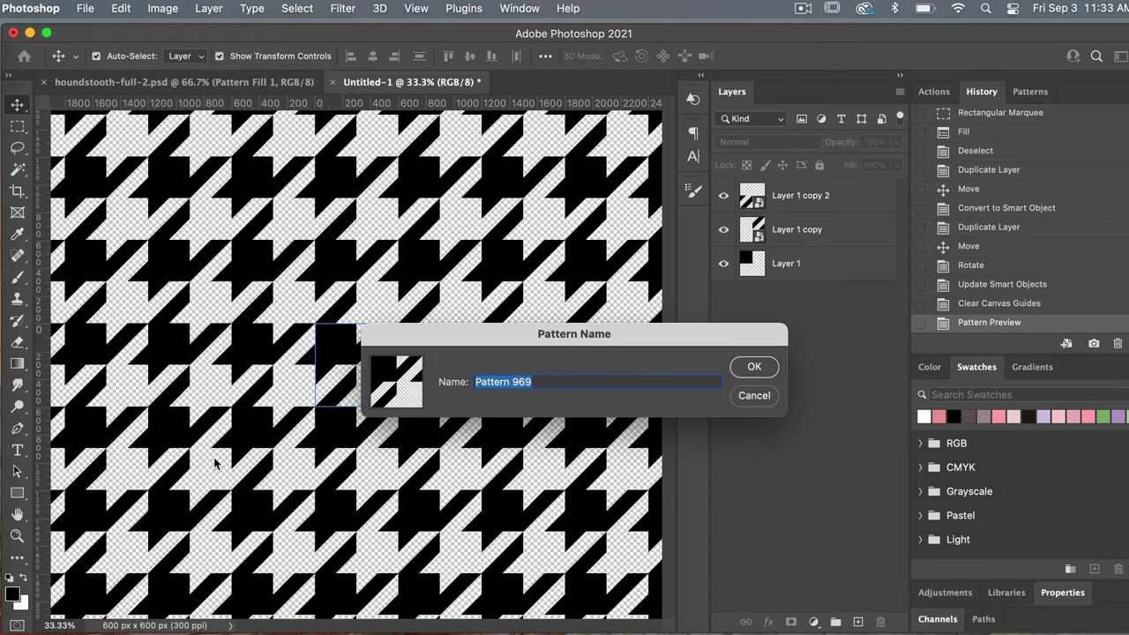
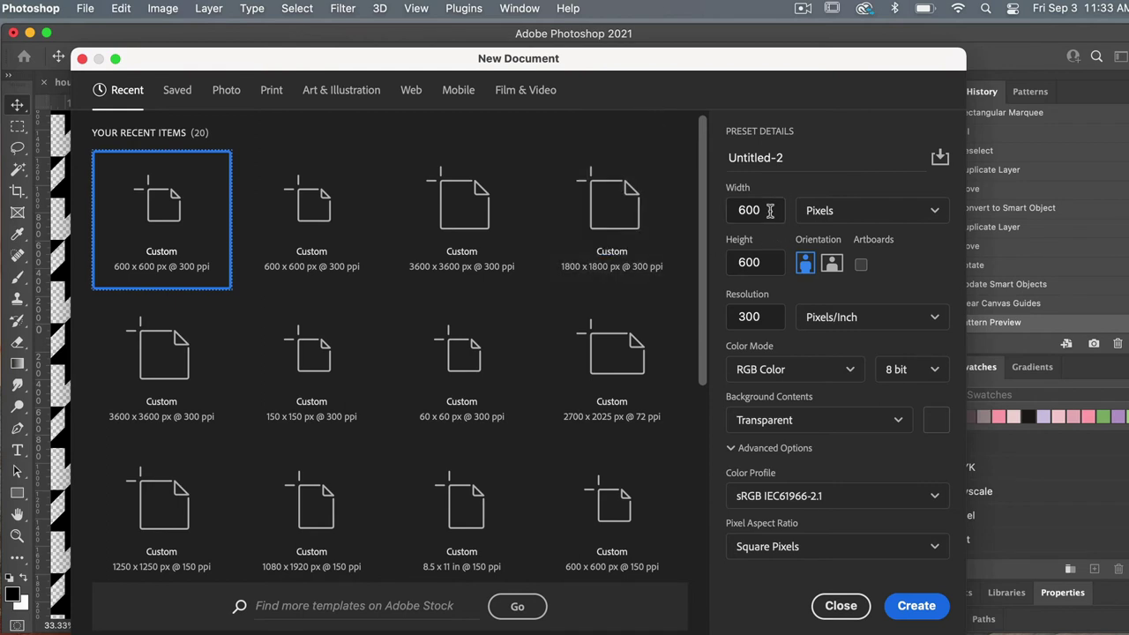
Create a new 3600 x 3600 px document at 300 pixels/inch with white background contents
left_click_drag(770, 210, 687, 204)
type("36")
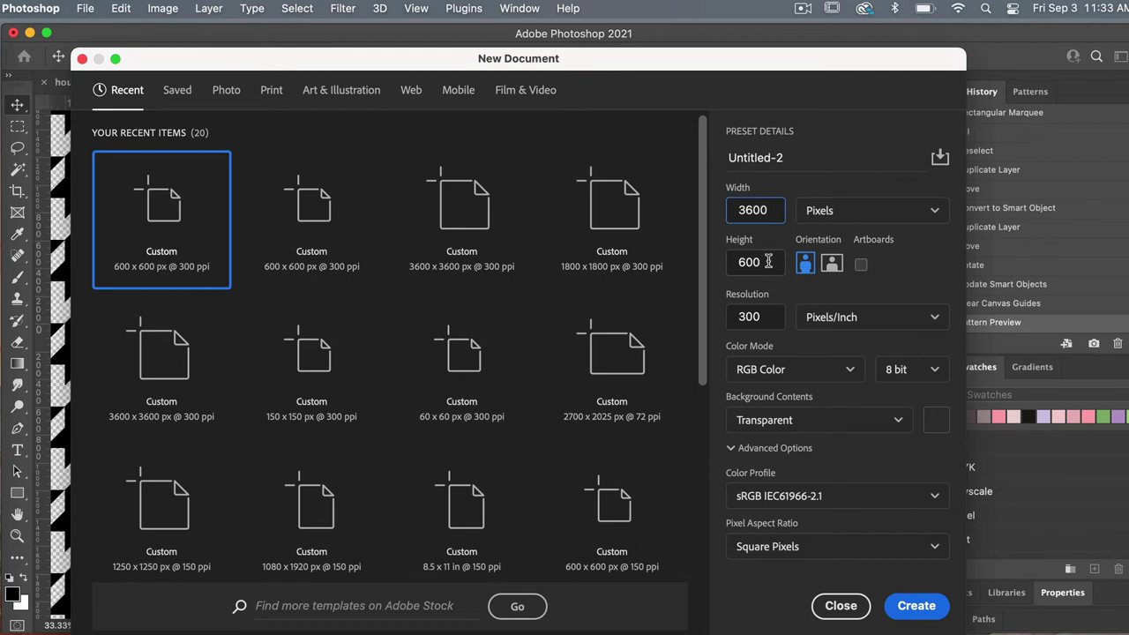
key("Tab")
type("3")
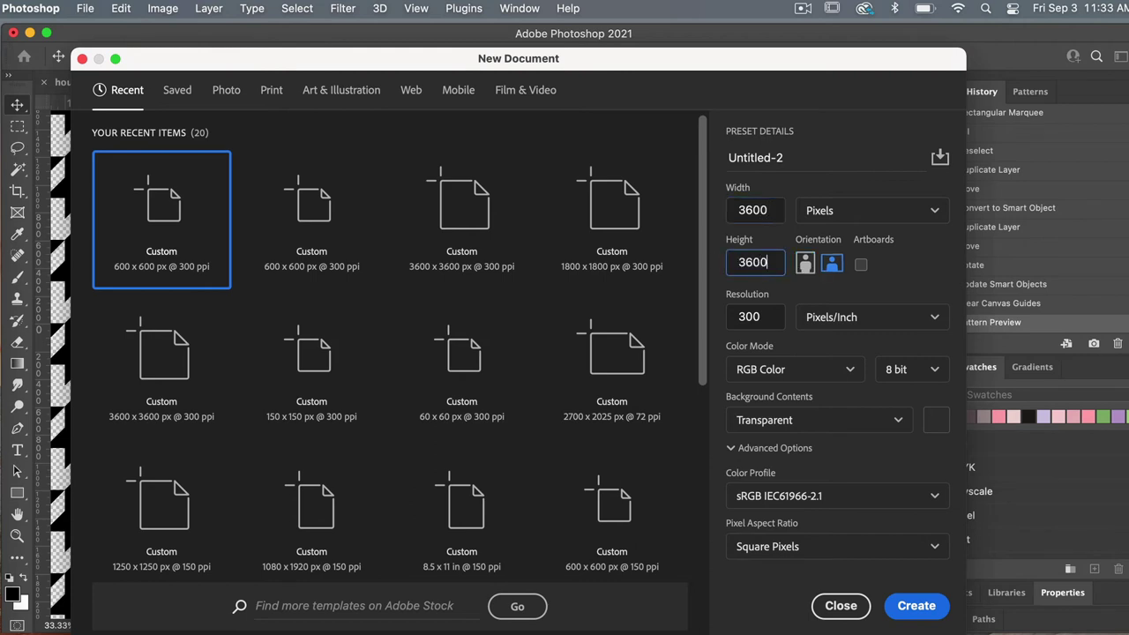
left_click(918, 282)
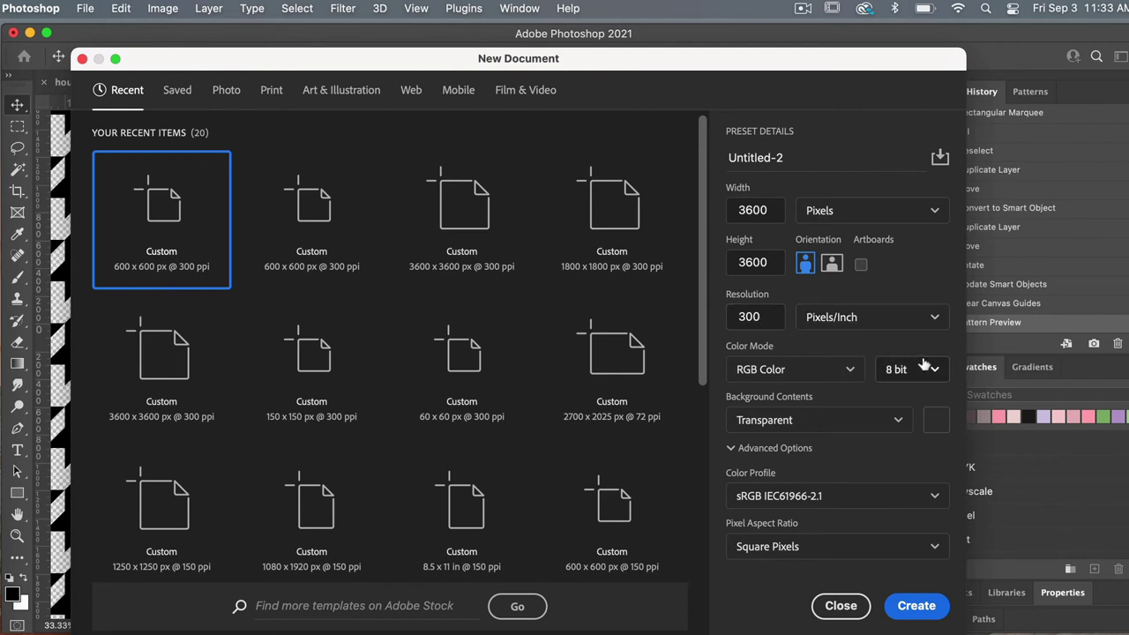
left_click(844, 423)
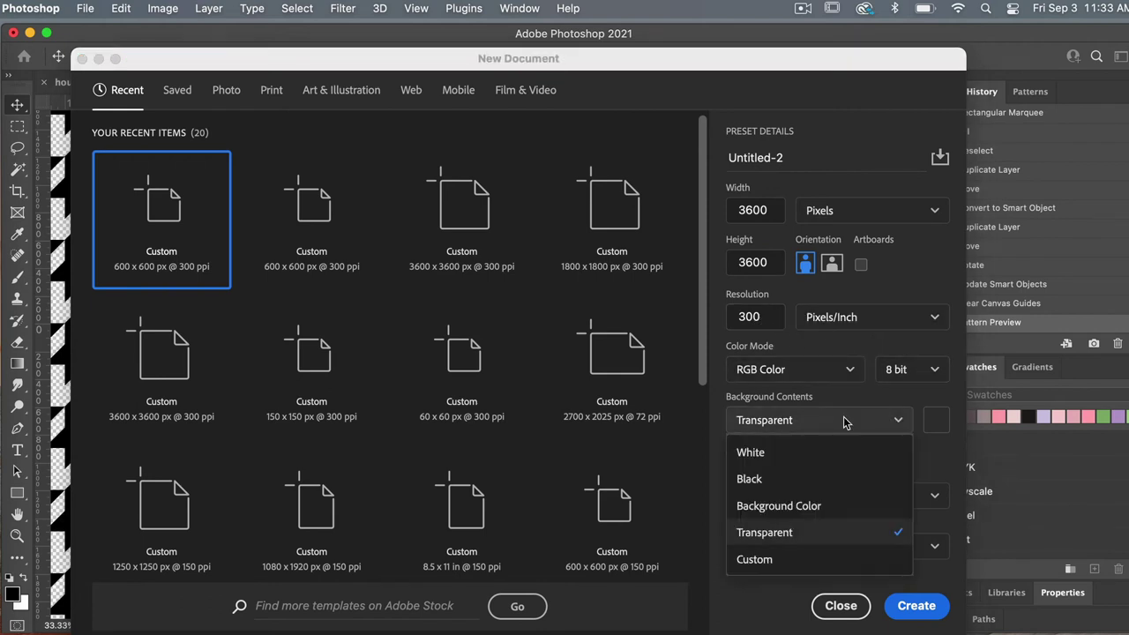
left_click(804, 454)
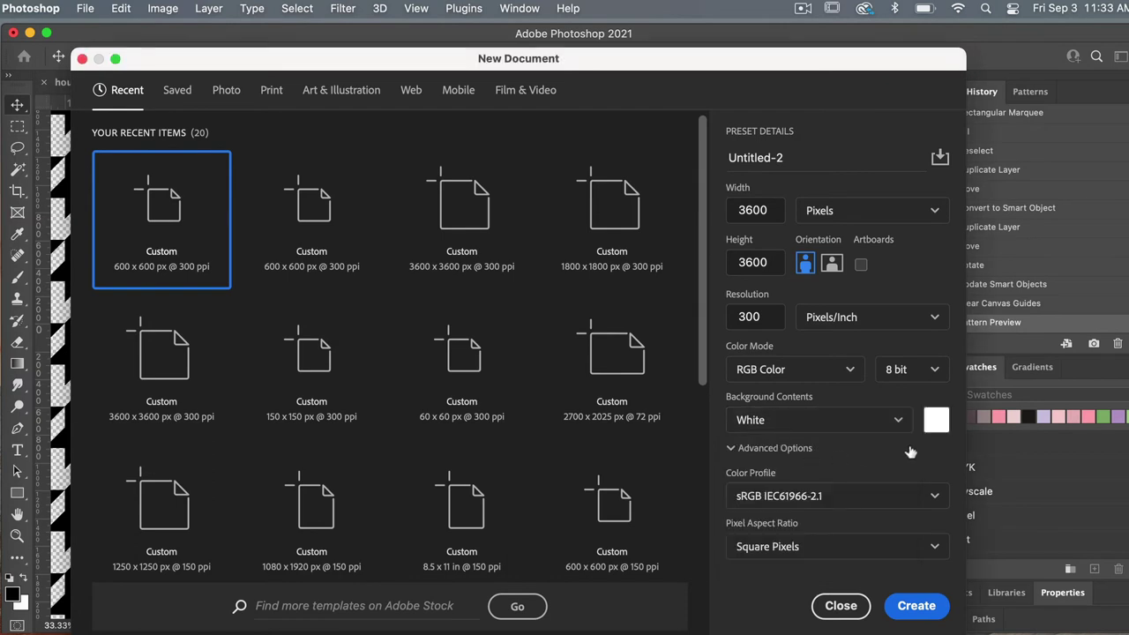
left_click(917, 606)
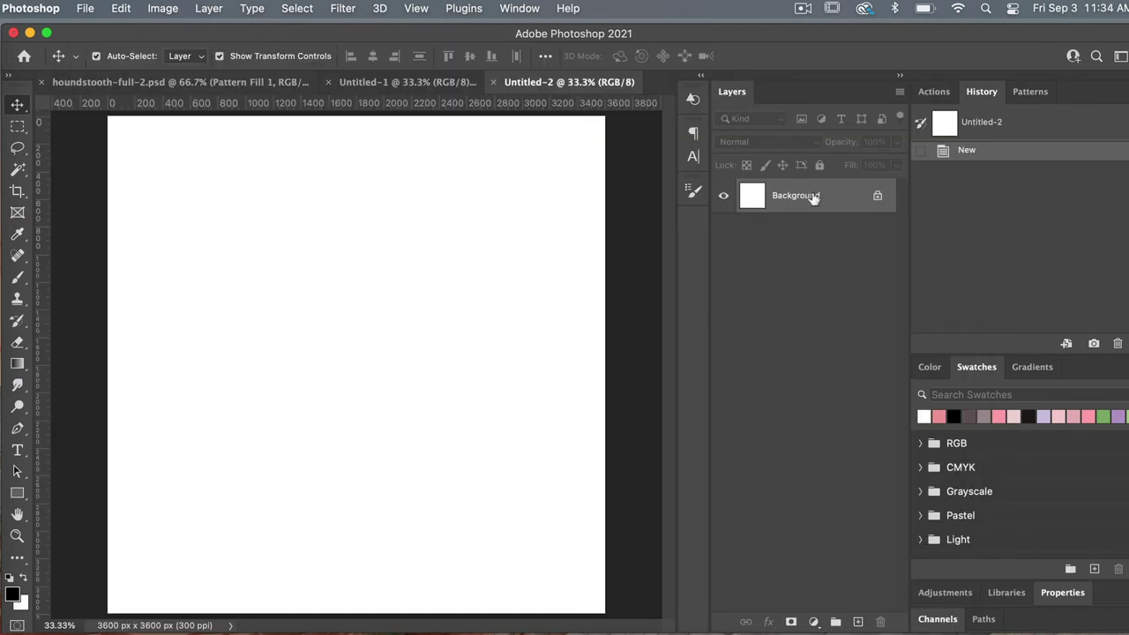
Run the Pattern test action and apply the new houndstooth pattern to the Pattern Fill 1 layer
left_click(936, 91)
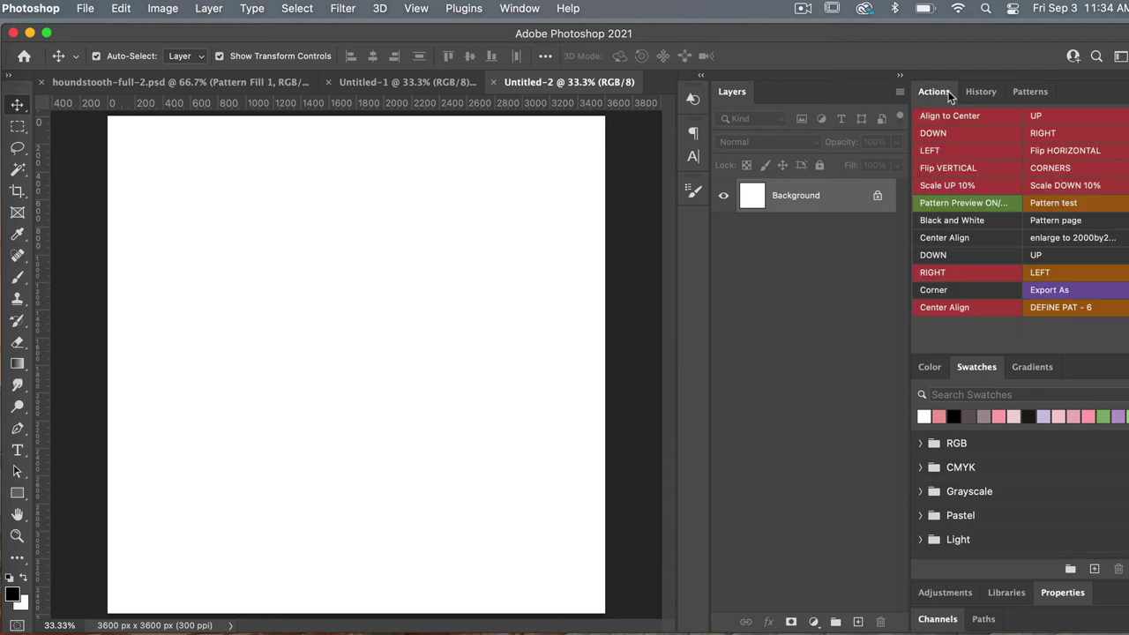
left_click(1041, 203)
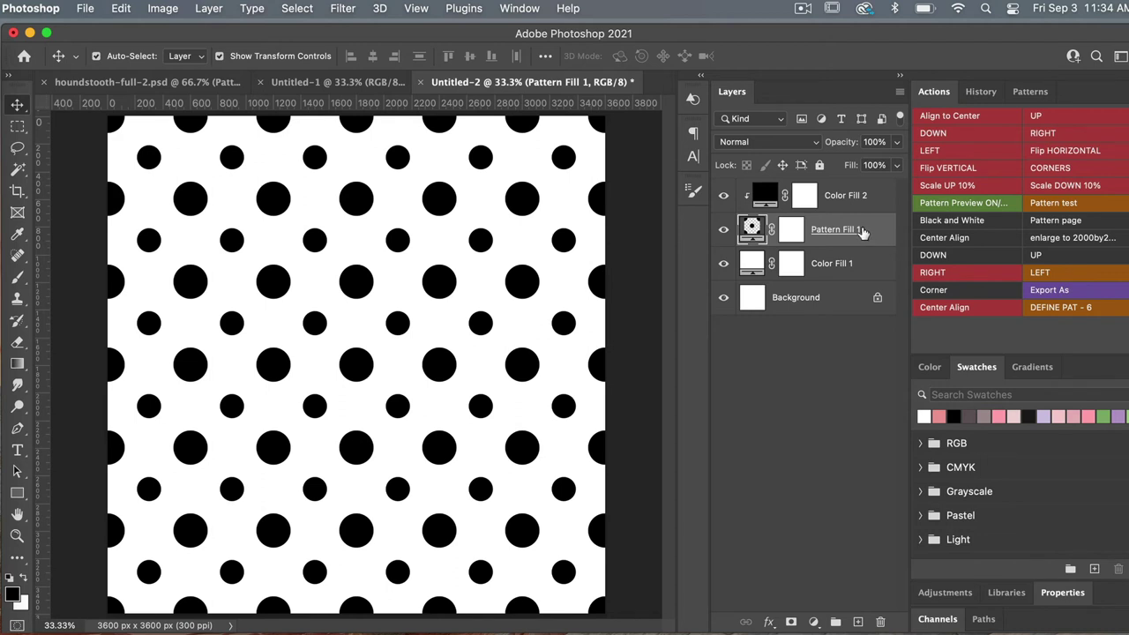
left_click(1029, 94)
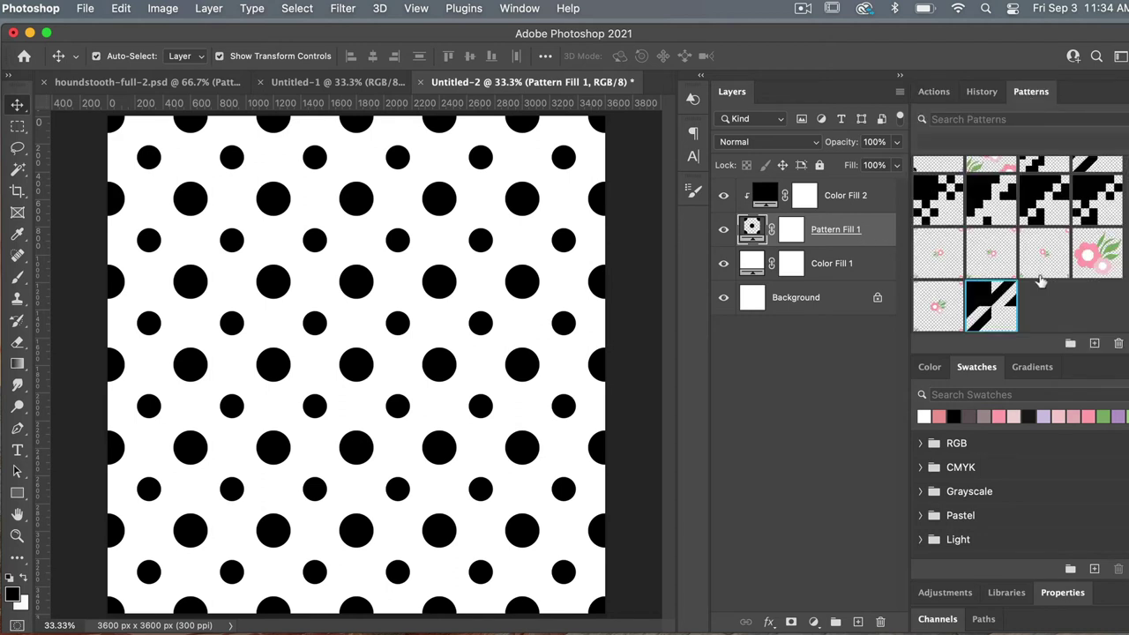
left_click(990, 300)
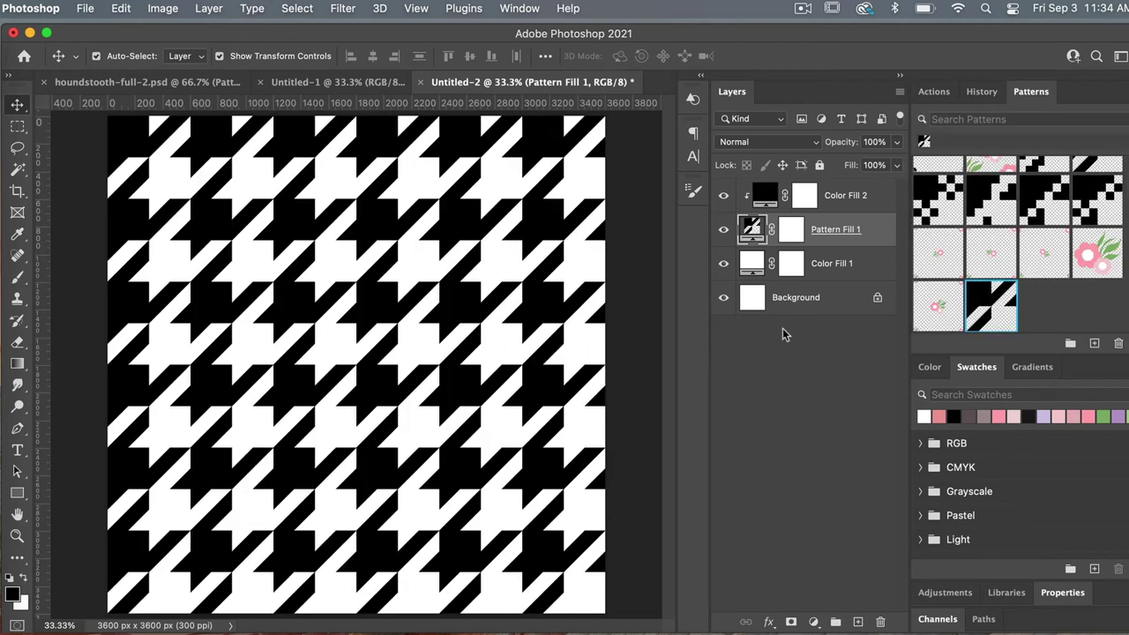
key("super+minus")
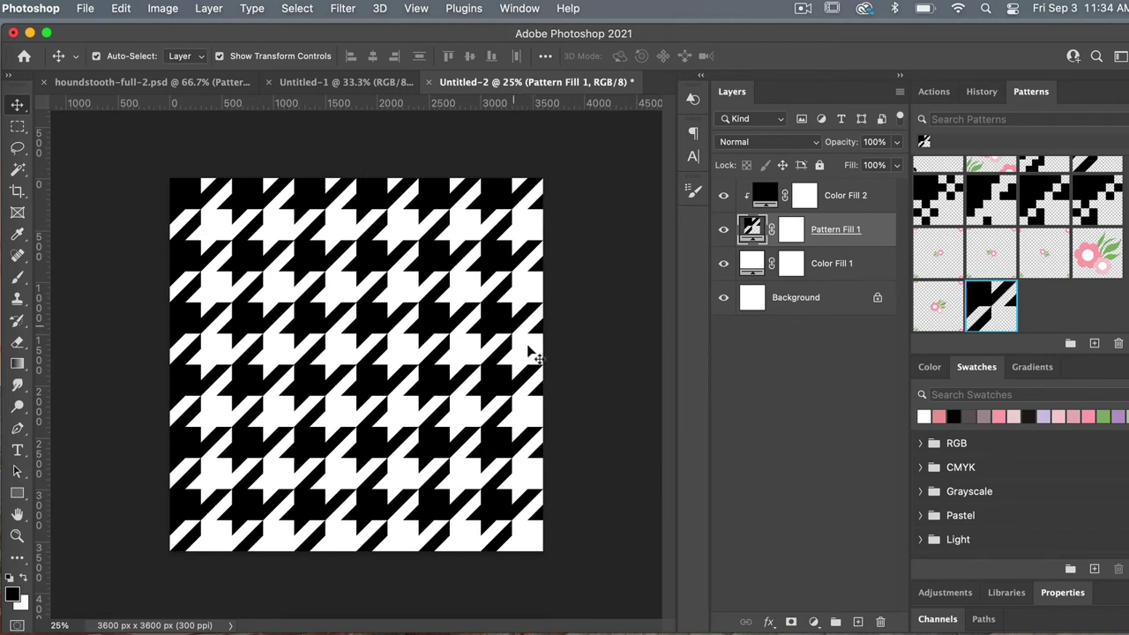
Set the Pattern Fill 1 scale to 50% and shift the pattern slightly down and to the right on the canvas
double_click(752, 227)
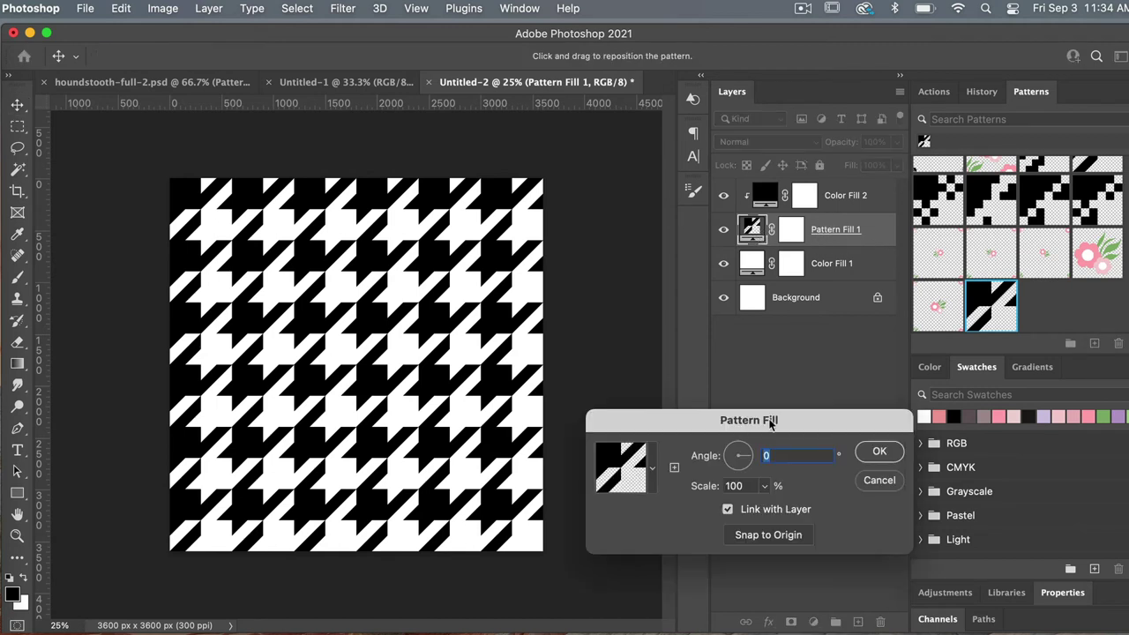
left_click(713, 486)
type("50")
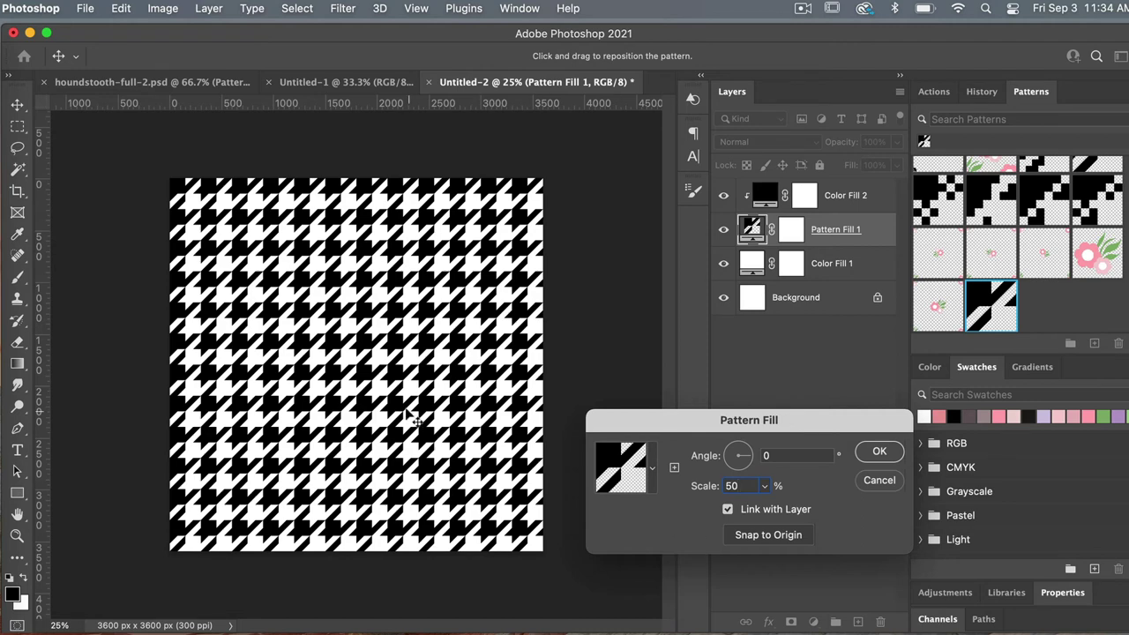
left_click_drag(401, 398, 409, 410)
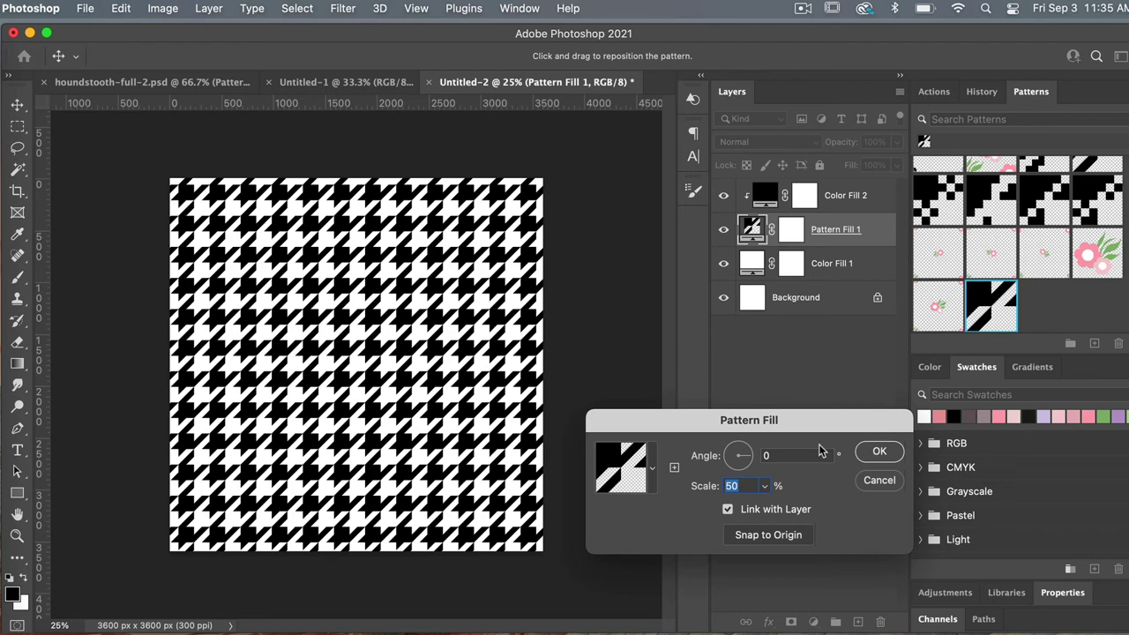
left_click(768, 534)
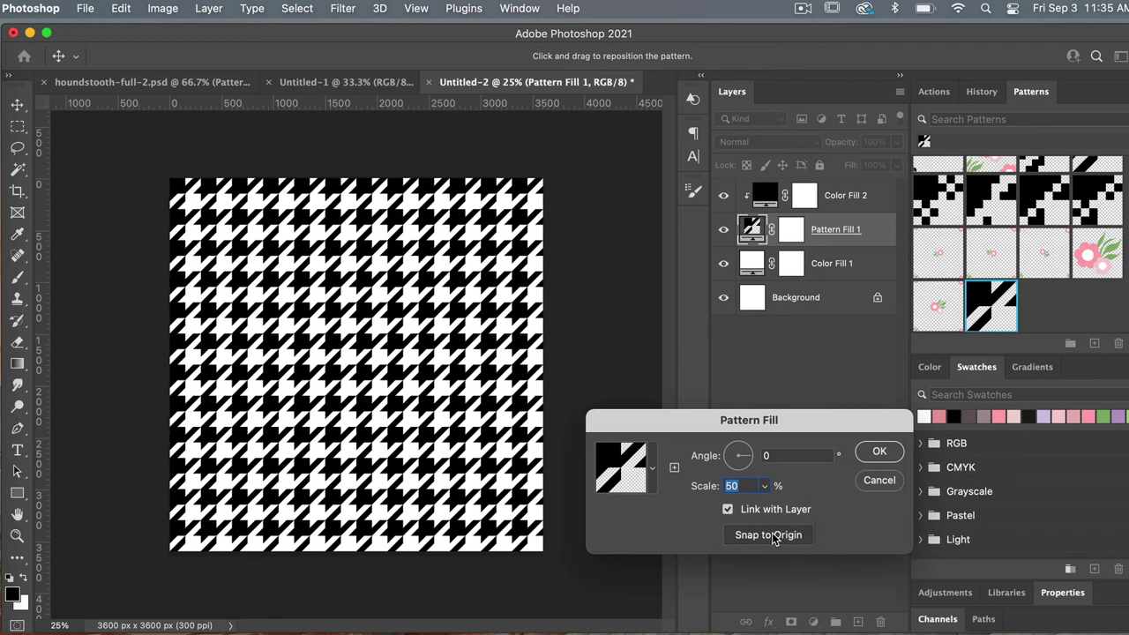
left_click_drag(403, 377, 412, 387)
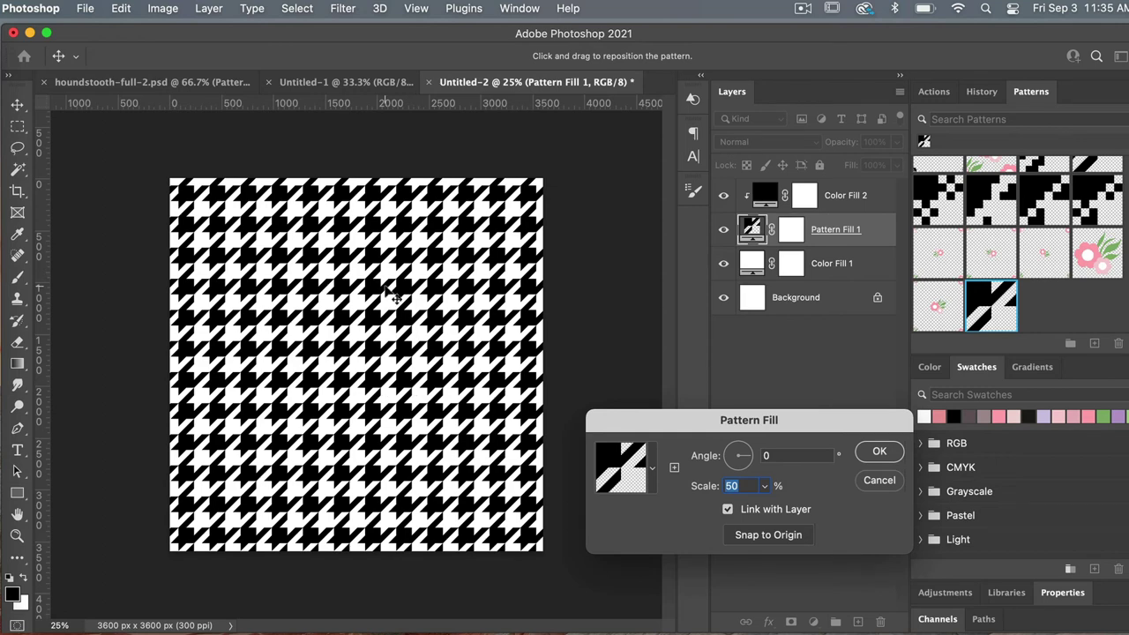
left_click(896, 452)
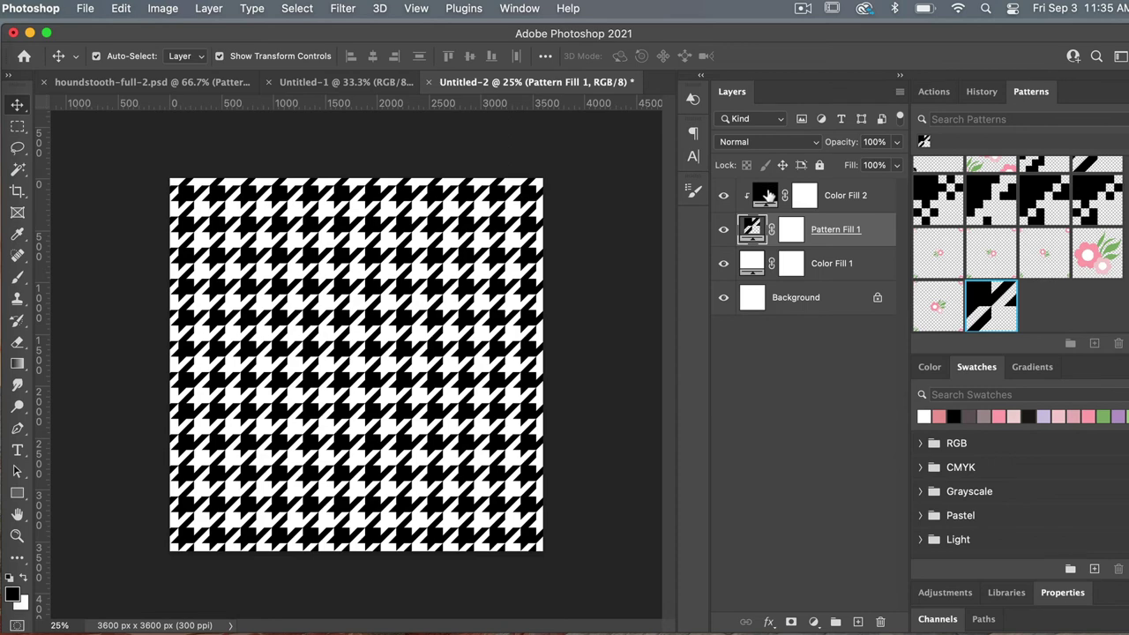
Try red shades such as #e53d3d and #d16b6b on the Color Fill 2 layer and return it to black
double_click(765, 195)
left_click(587, 123)
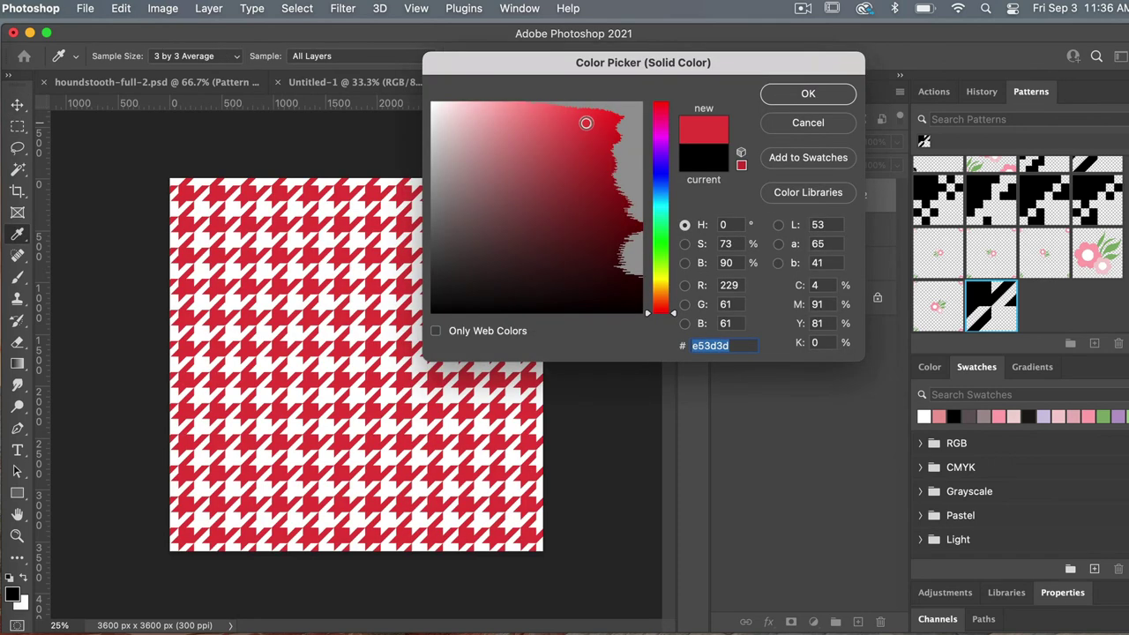
left_click(562, 175)
left_click(535, 140)
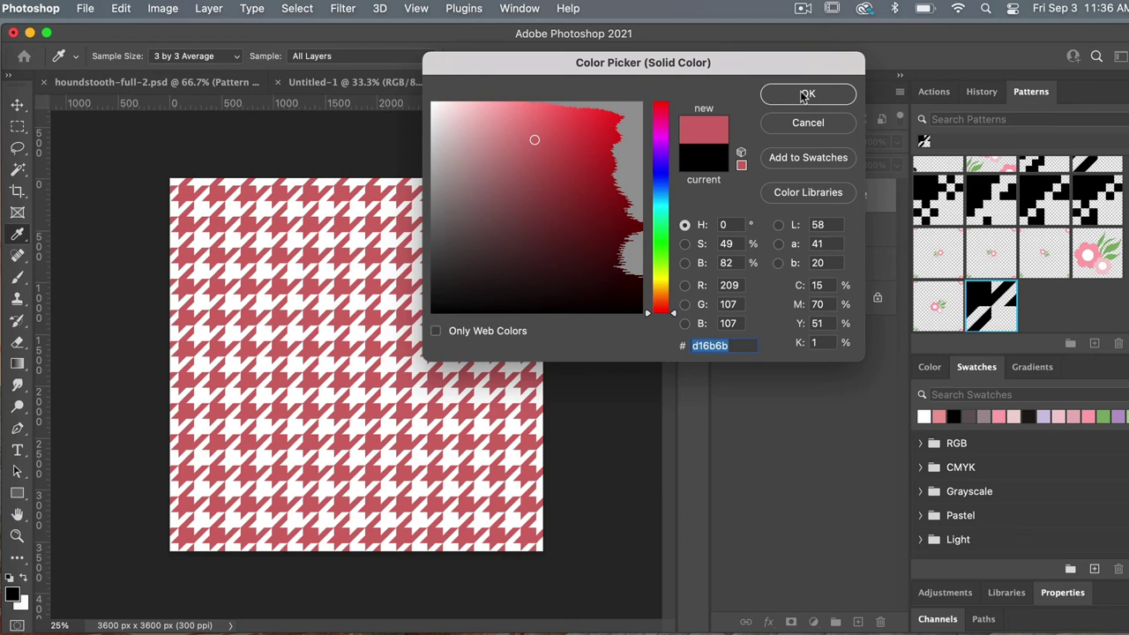
left_click(708, 157)
left_click(808, 94)
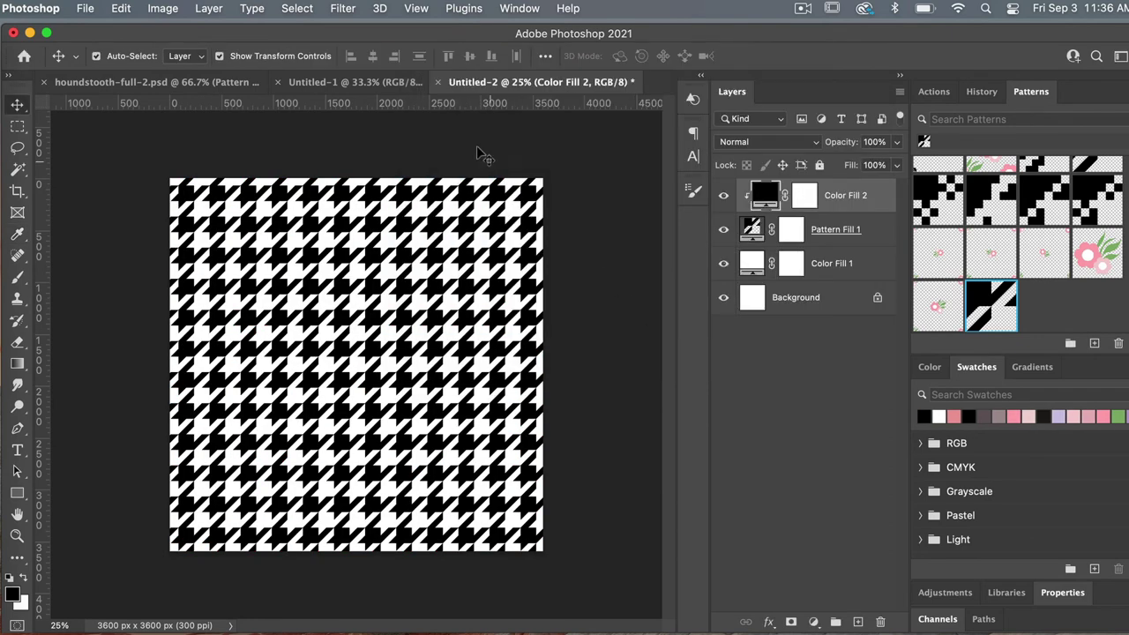
Switch back to the 600 x 600 px tile document, turn off Pattern Preview and view the tile at 100%
left_click(376, 82)
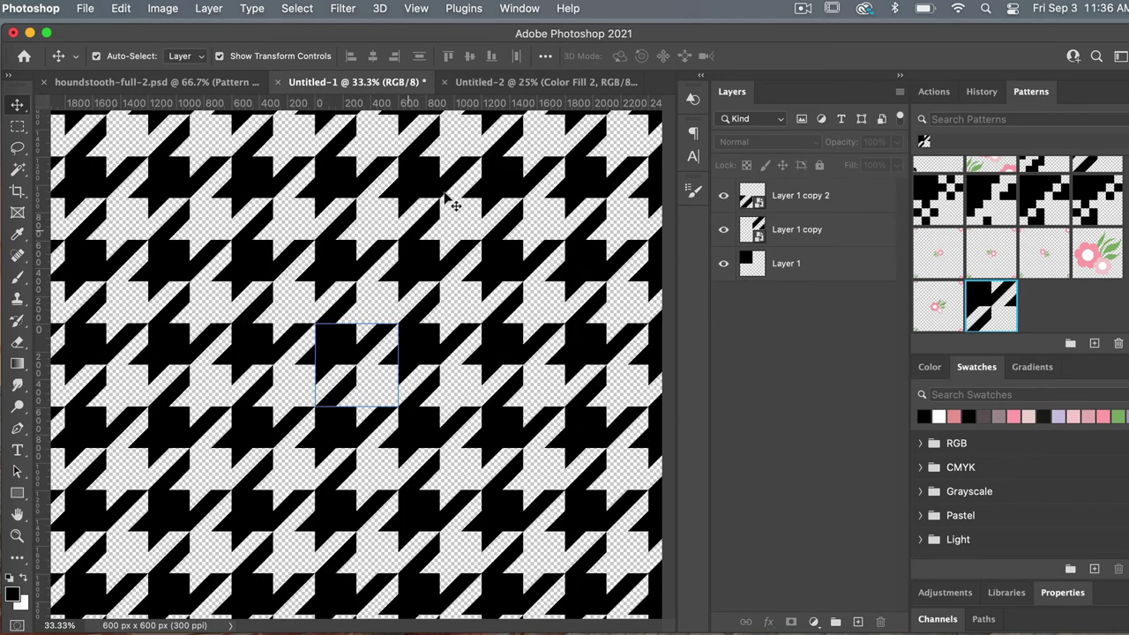
left_click(417, 8)
left_click(494, 279)
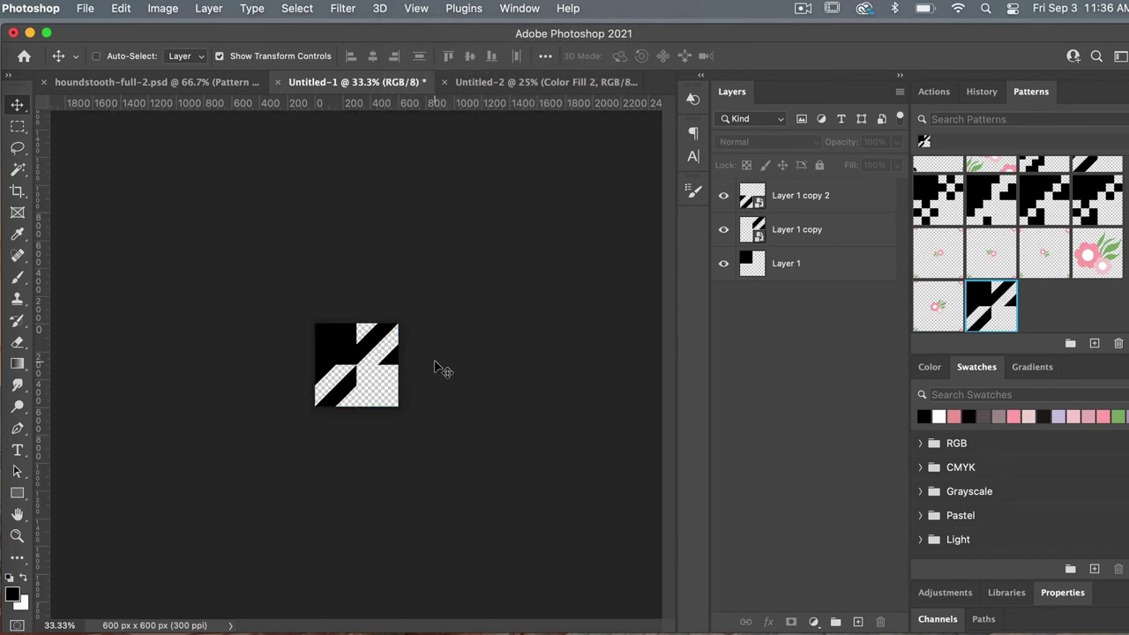
key("super+1")
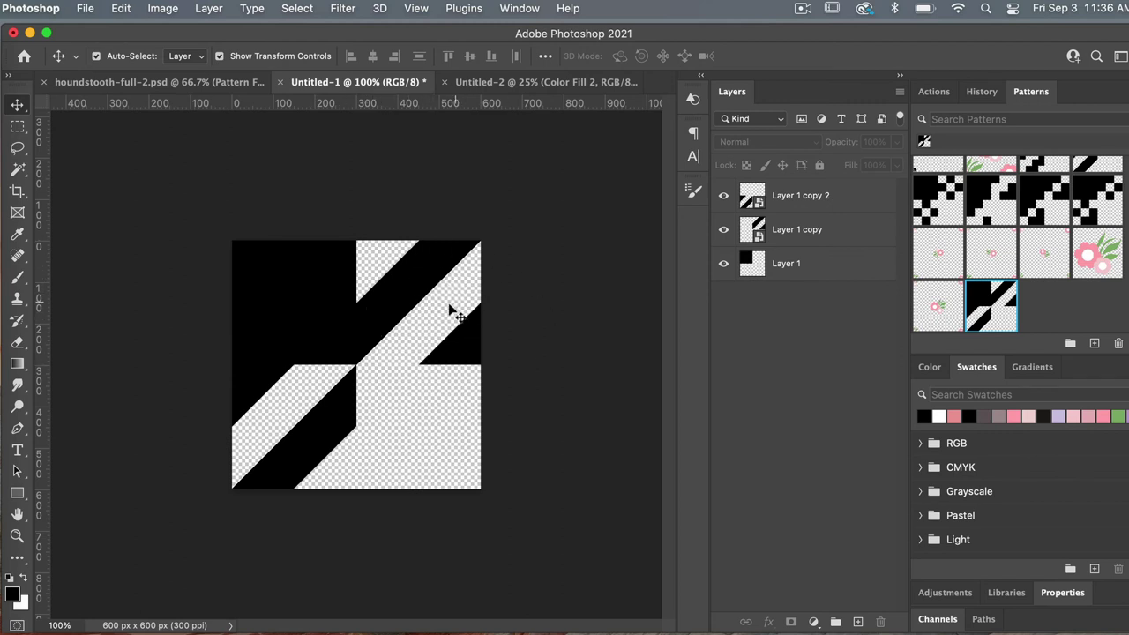
In the contents of the Layer 1 copy smart object, clear the canvas guides and hide Layer 2 copy and Layer 2
double_click(757, 231)
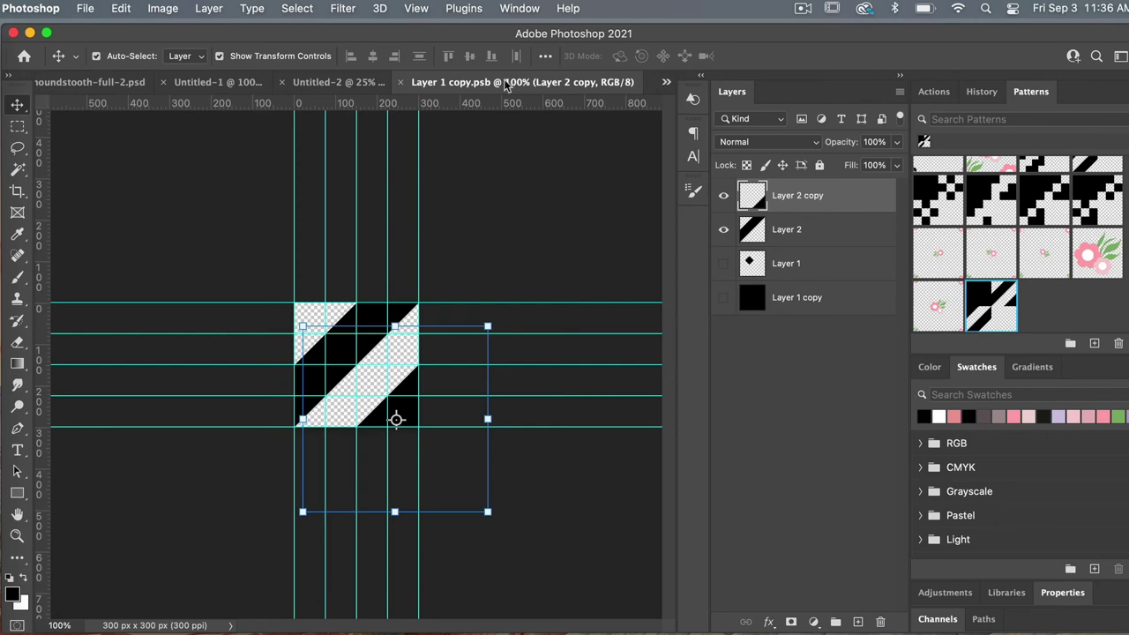
left_click(416, 9)
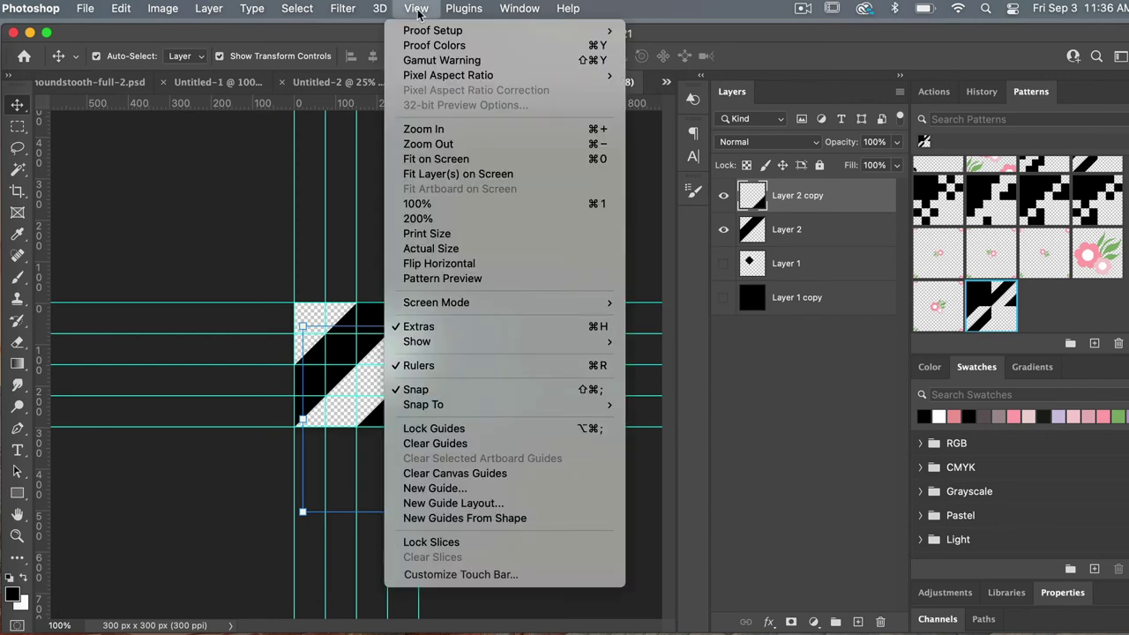
left_click(491, 478)
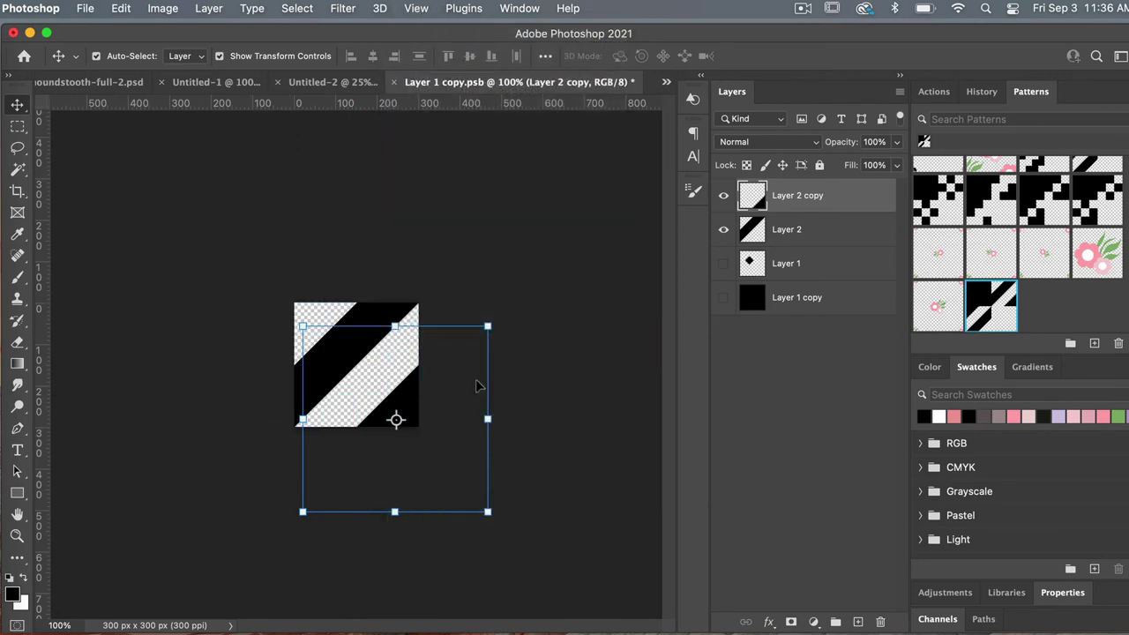
left_click(723, 197)
left_click(723, 229)
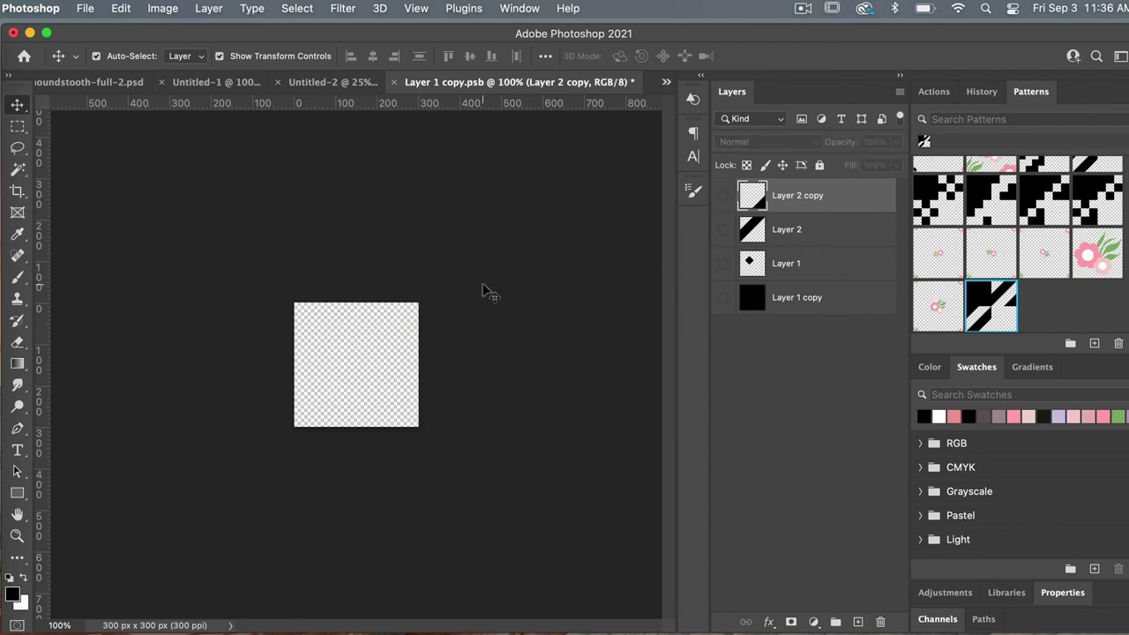
Add a new guide layout with 3 columns and 3 rows to the 300 x 300 px canvas
key("super+equal")
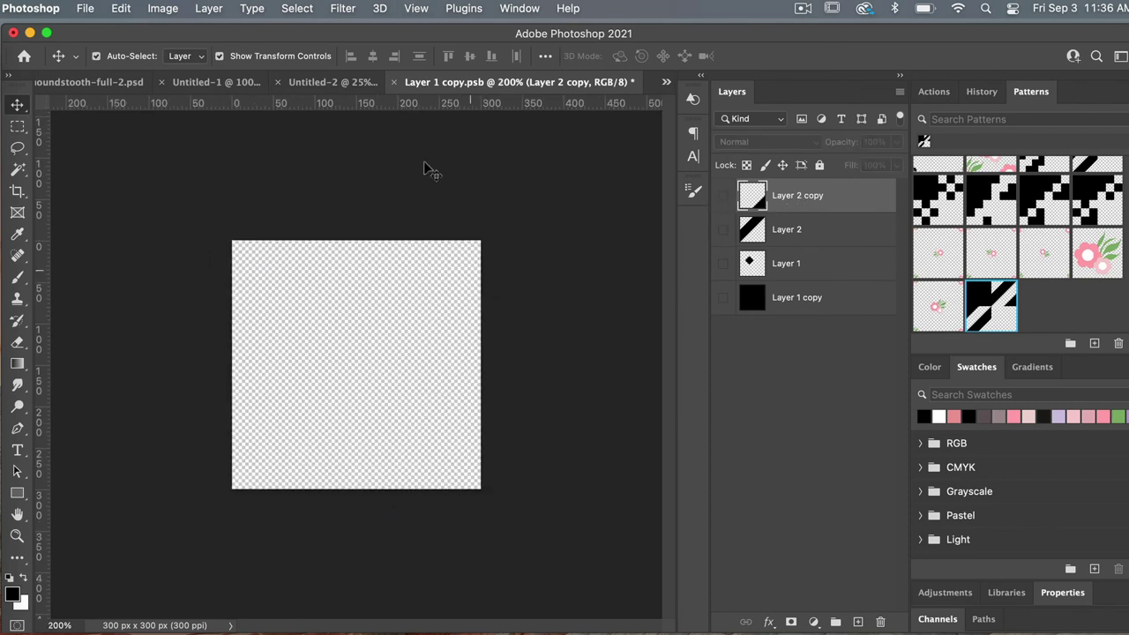
left_click(416, 8)
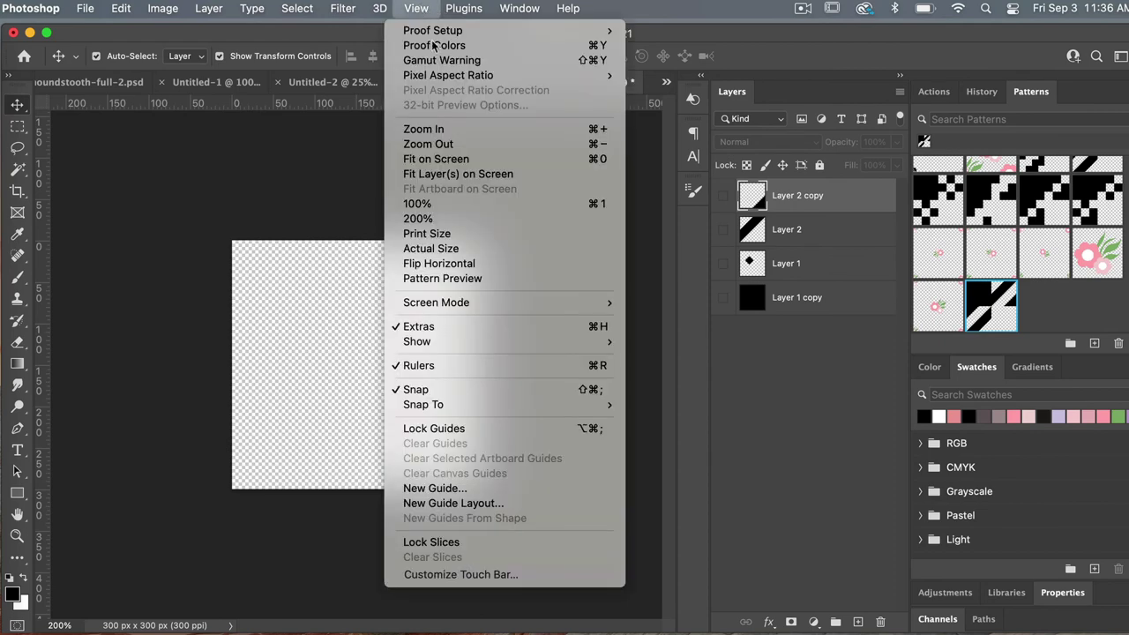
left_click(476, 503)
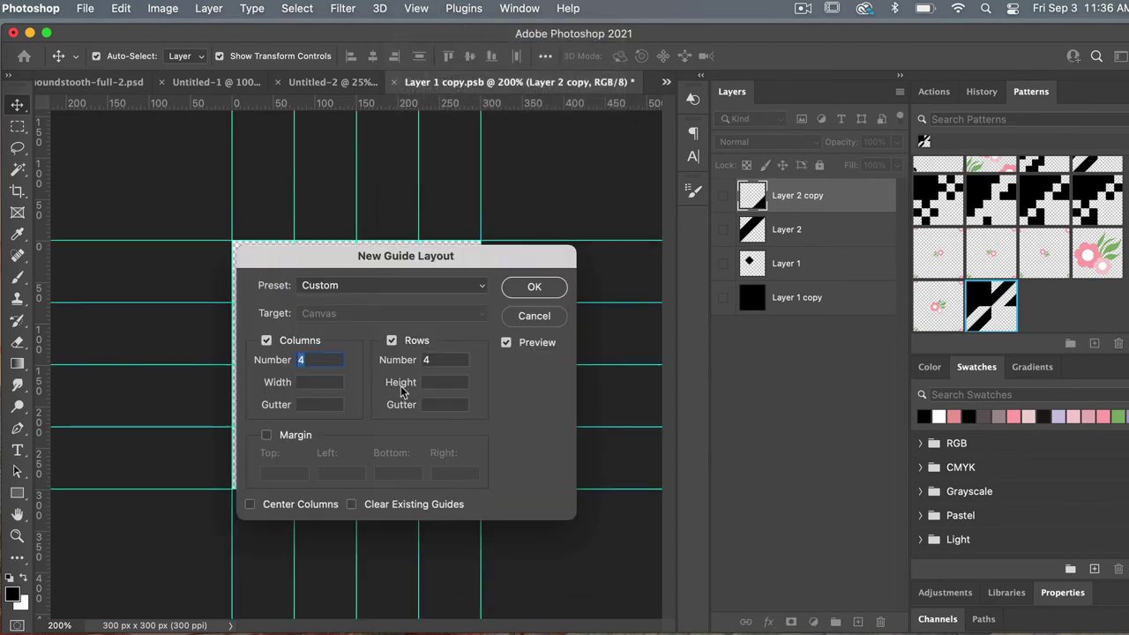
type("3")
double_click(440, 360)
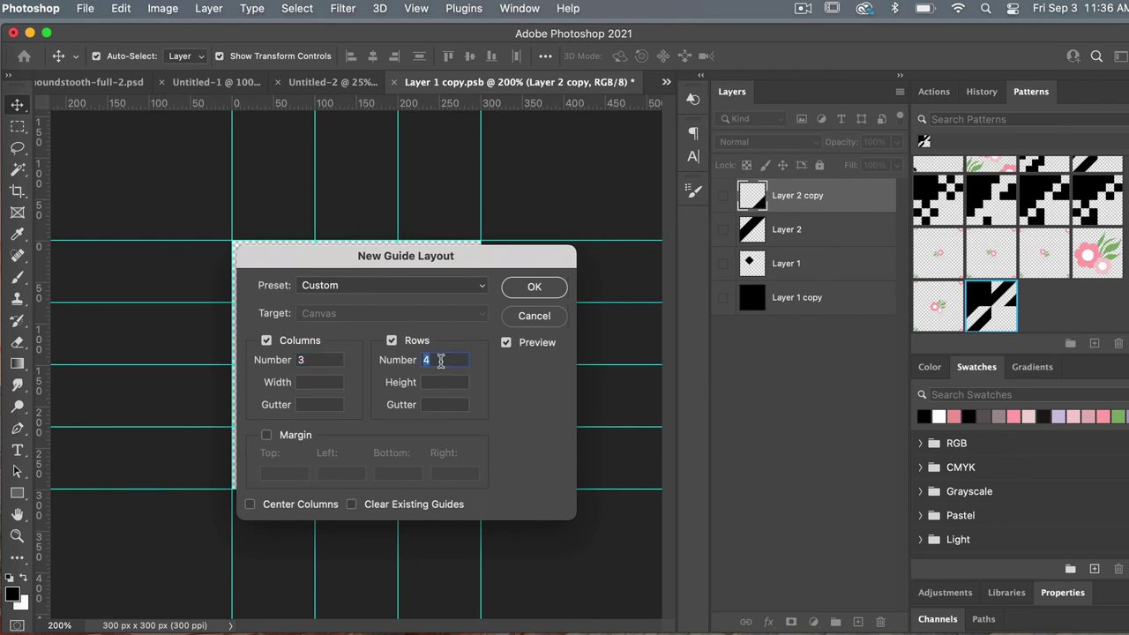
type("3")
left_click(549, 287)
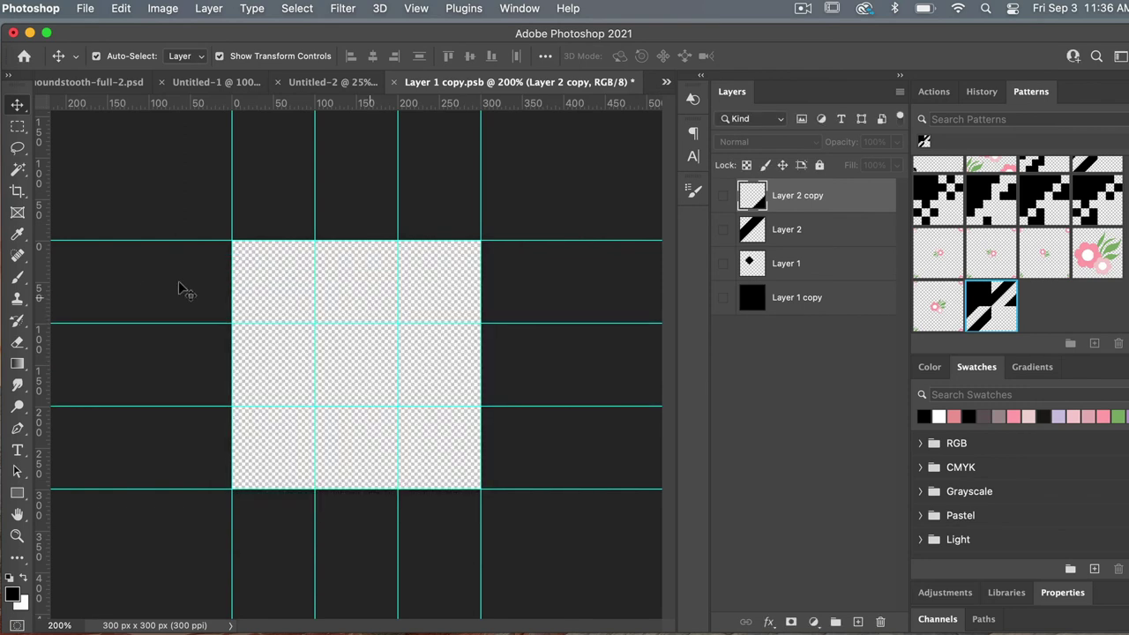
Select the four edge-middle squares of the 3 x 3 guide grid as one combined rectangular marquee selection, leaving out the centre and corners
left_click(17, 126)
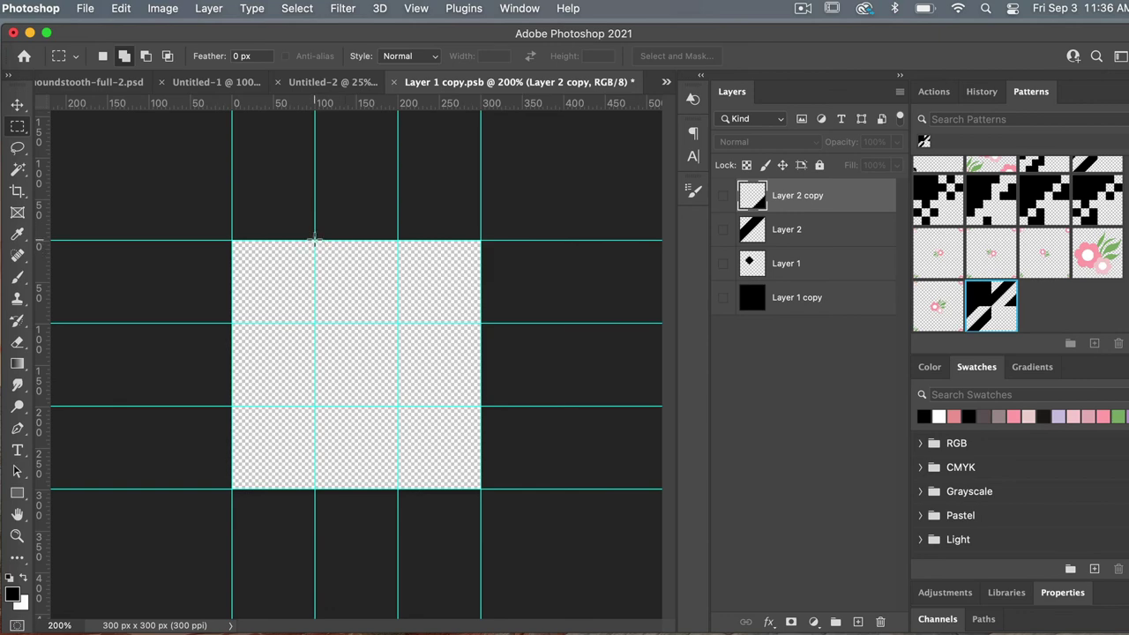
left_click_drag(315, 239, 481, 406)
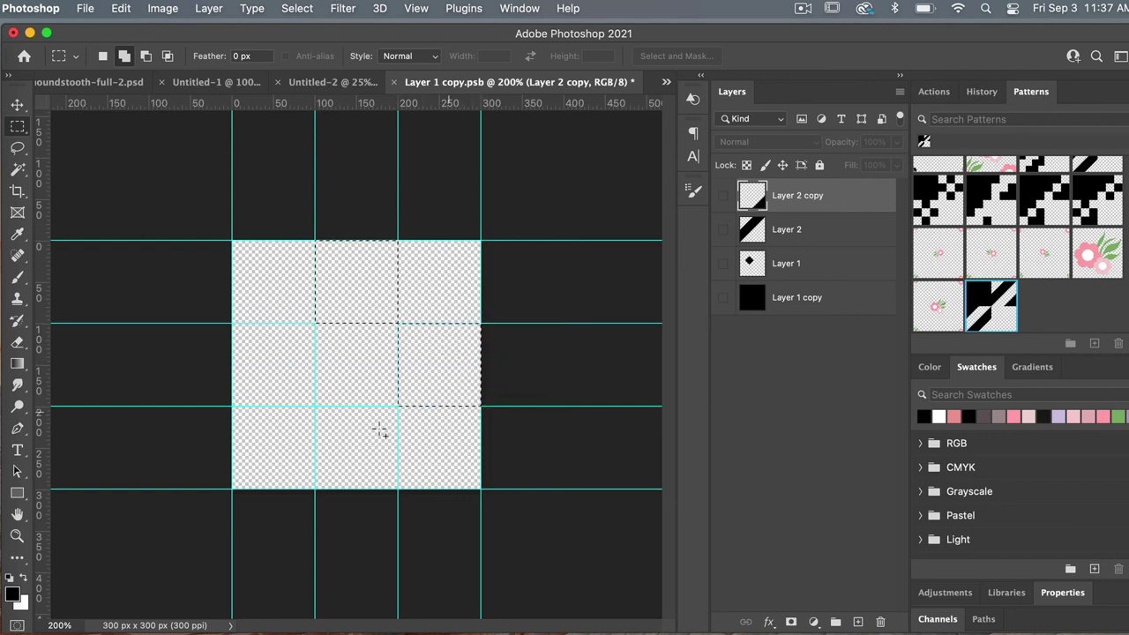
left_click_drag(315, 406, 399, 496)
left_click_drag(232, 322, 315, 406)
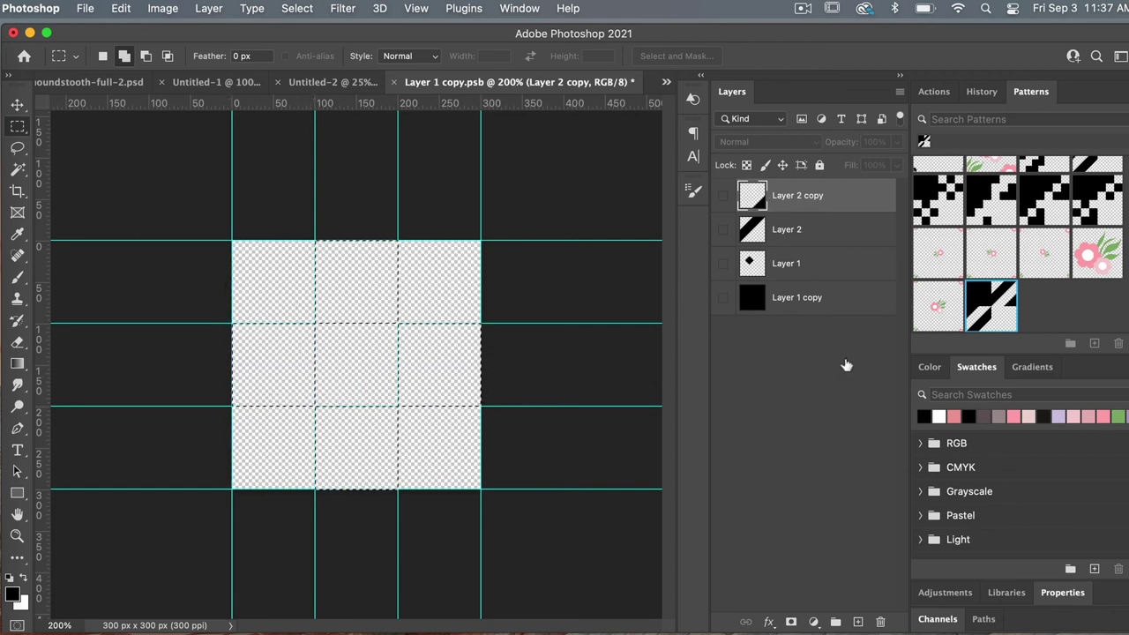
Fill the selected squares with black on a new layer, deselect, and save and close the smart object contents
left_click(857, 622)
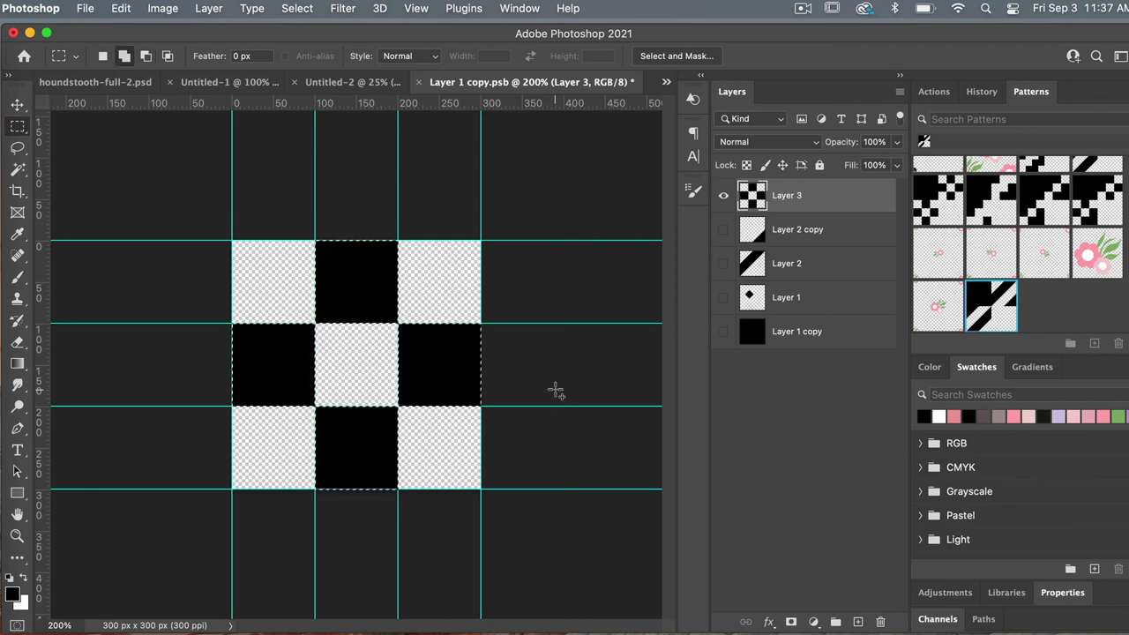
left_click(555, 393)
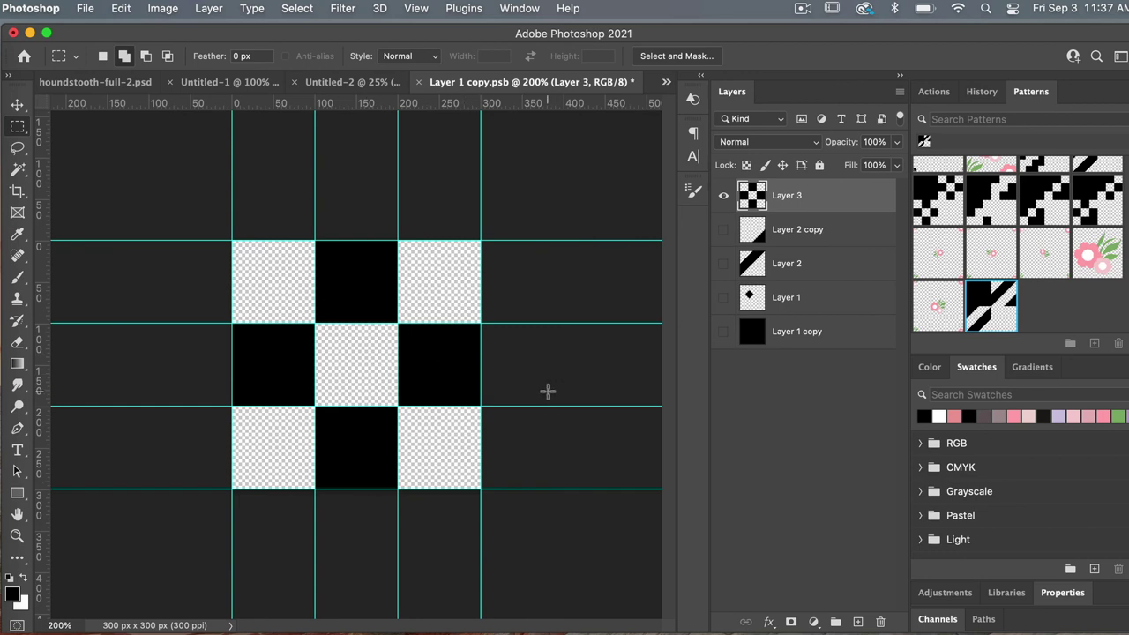
key("super+s")
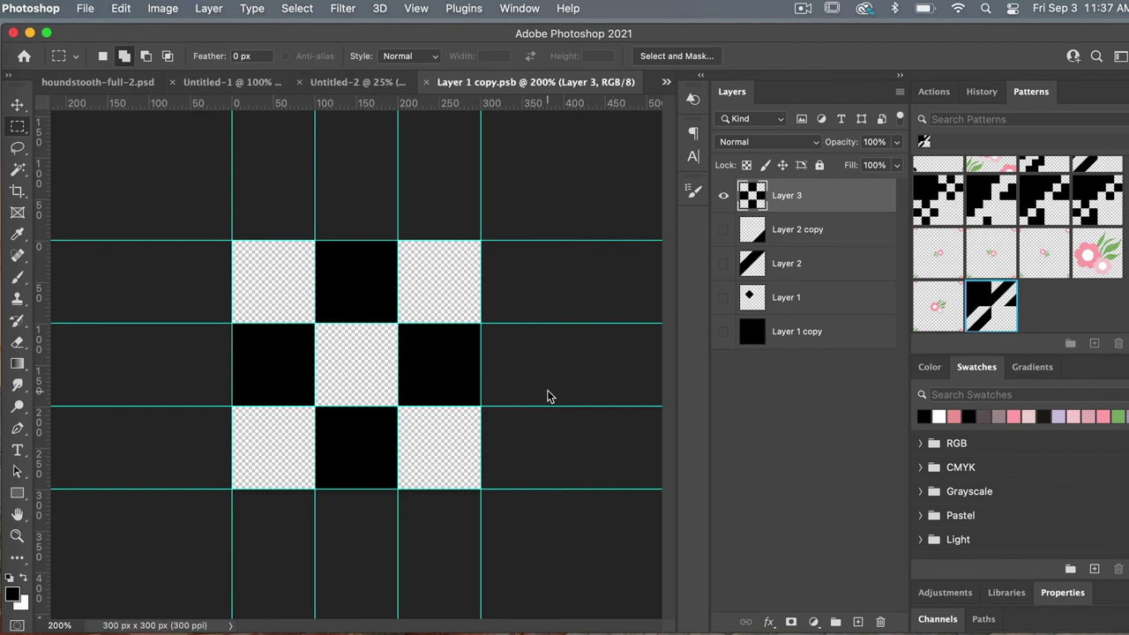
key("super+w")
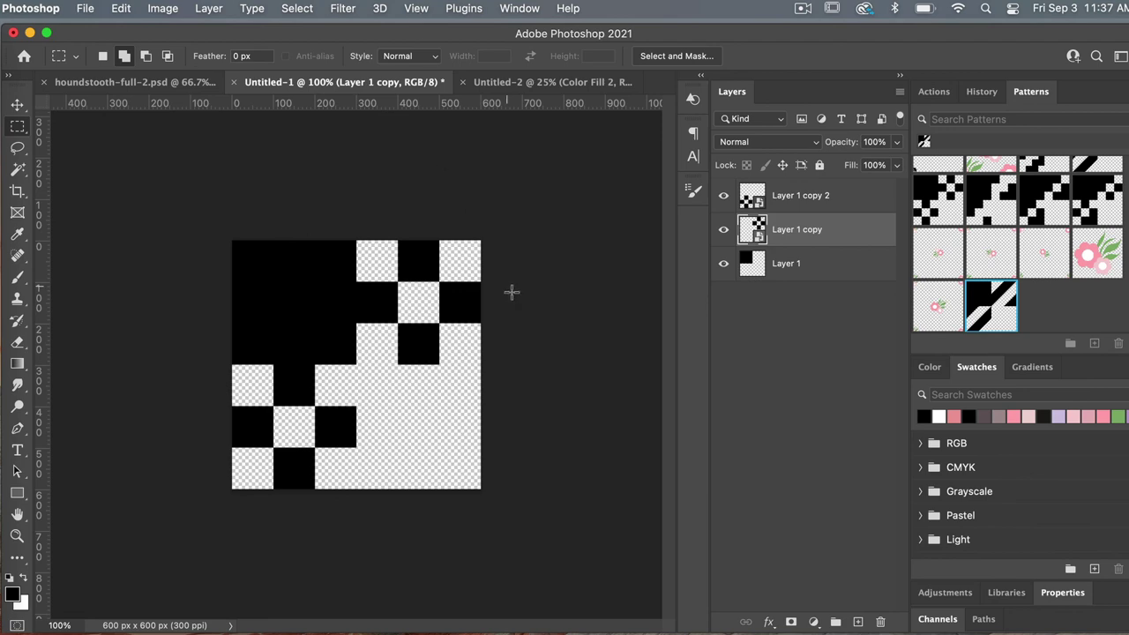
Turn on Pattern Preview for the 600 x 600 px tile and view the repeating checkered pattern at 33.3%
left_click(412, 10)
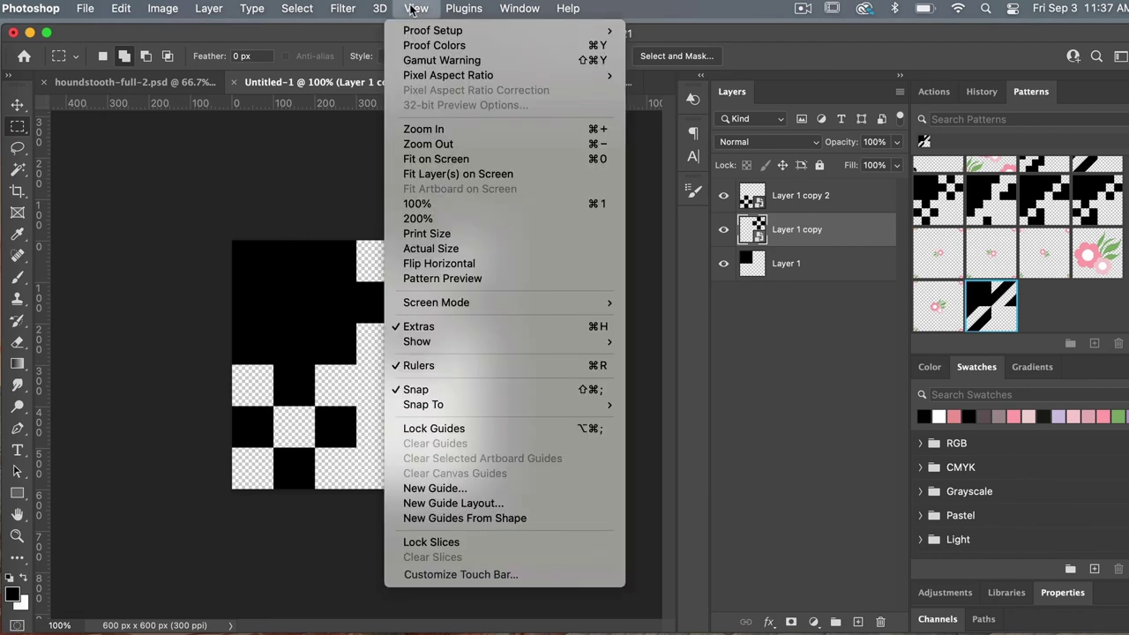
left_click(502, 278)
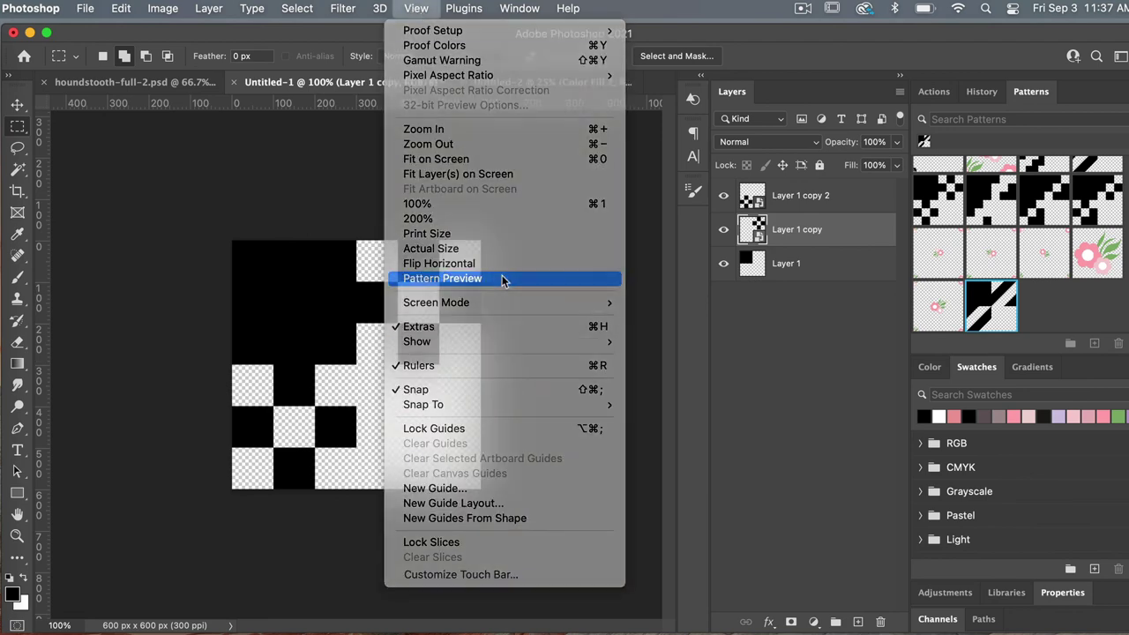
key("super+minus")
key("super+minus")
key("super+minus")
key("super+minus")
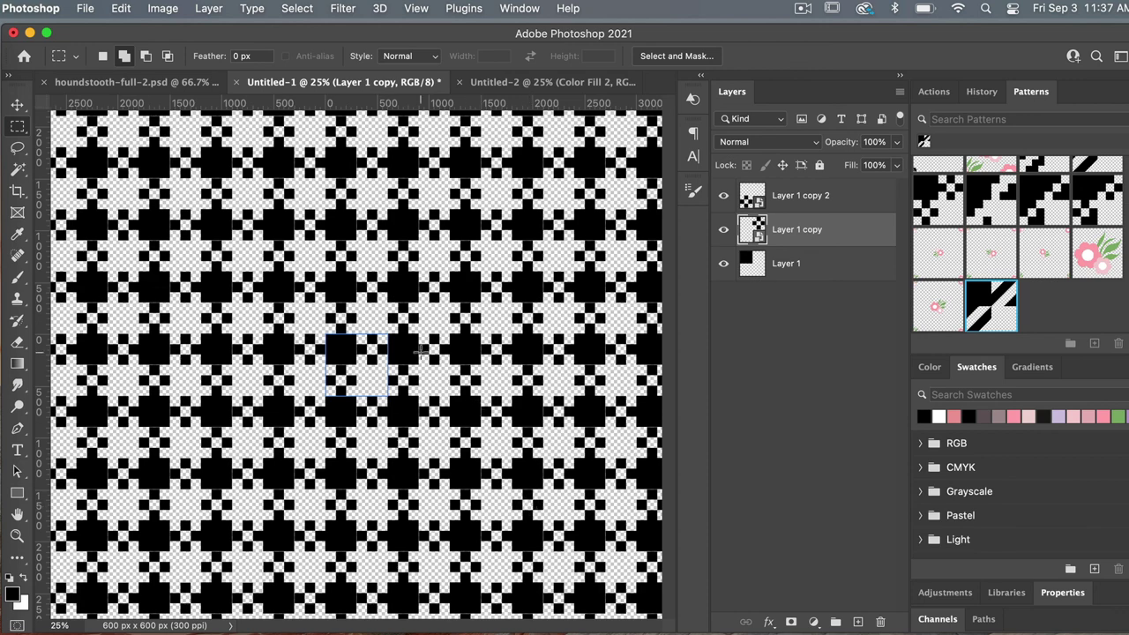
key("super+plus")
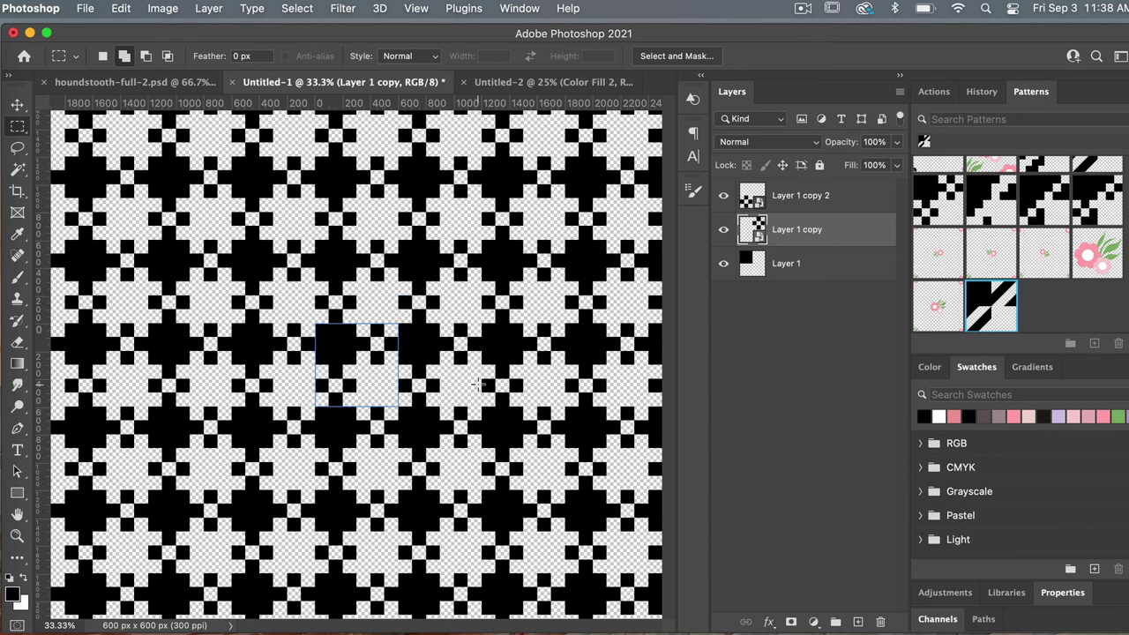